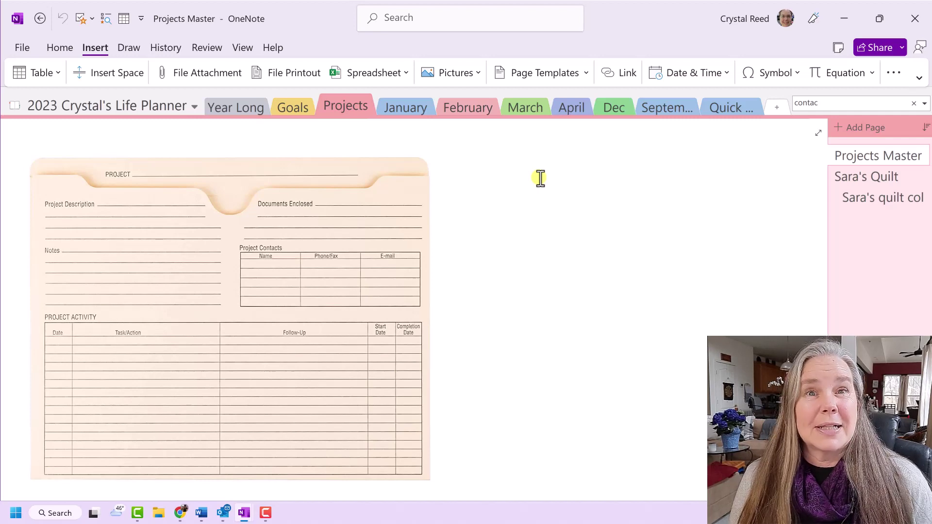
- Move the four-box checklist and lined-notes image off the planner spread into the blank area beside it
scroll(541, 178, "up", 10)
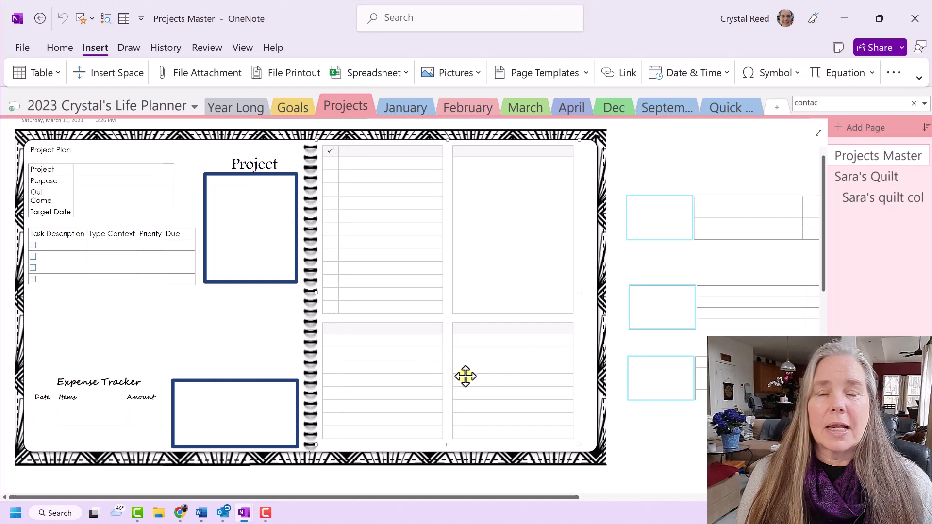
mouse_move(466, 257)
left_mouse_down()
mouse_move(537, 256)
mouse_move(506, 287)
mouse_move(488, 250)
mouse_move(476, 256)
left_mouse_up()
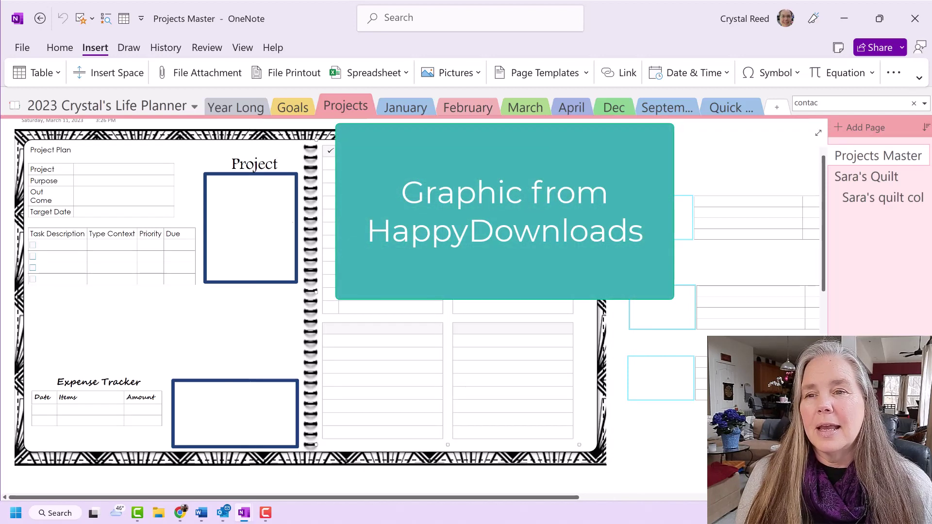
left_click_drag(471, 256, 714, 507)
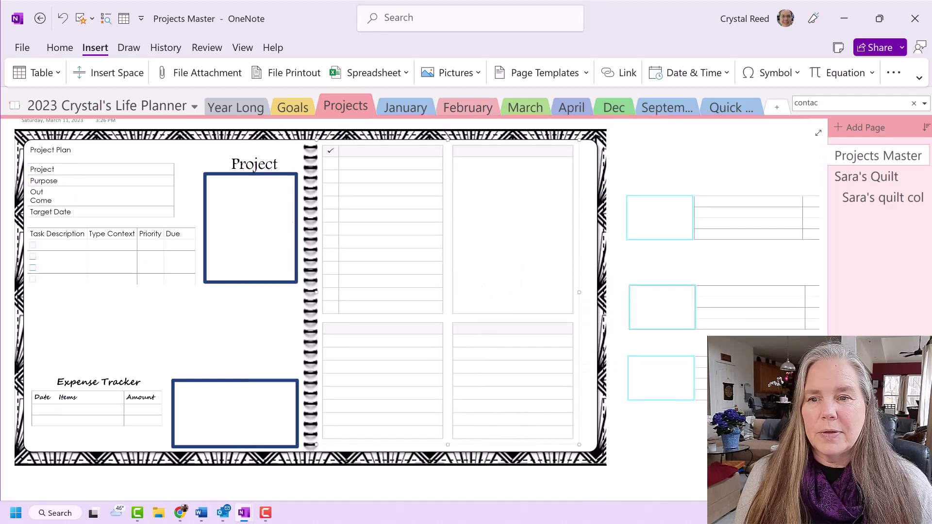
left_click_drag(512, 359, 636, 422)
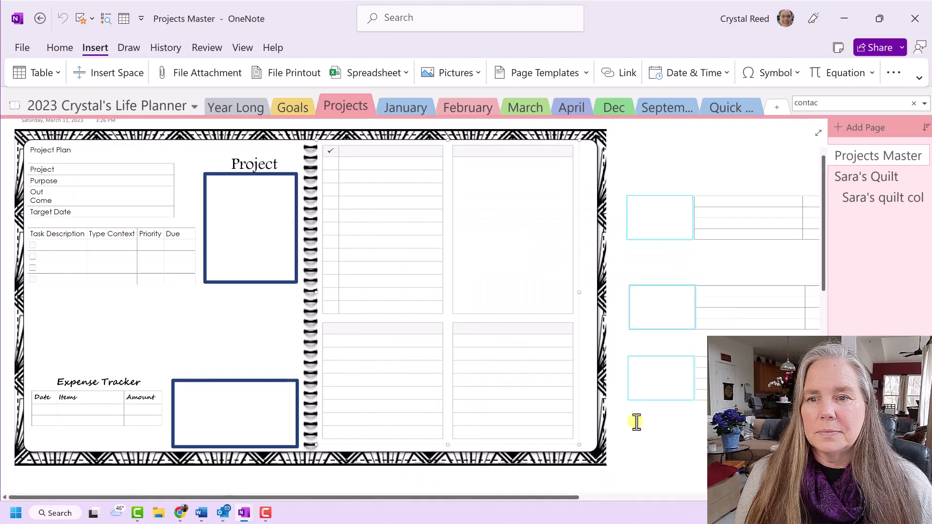
left_click_drag(489, 314, 619, 385)
left_click_drag(518, 264, 697, 451)
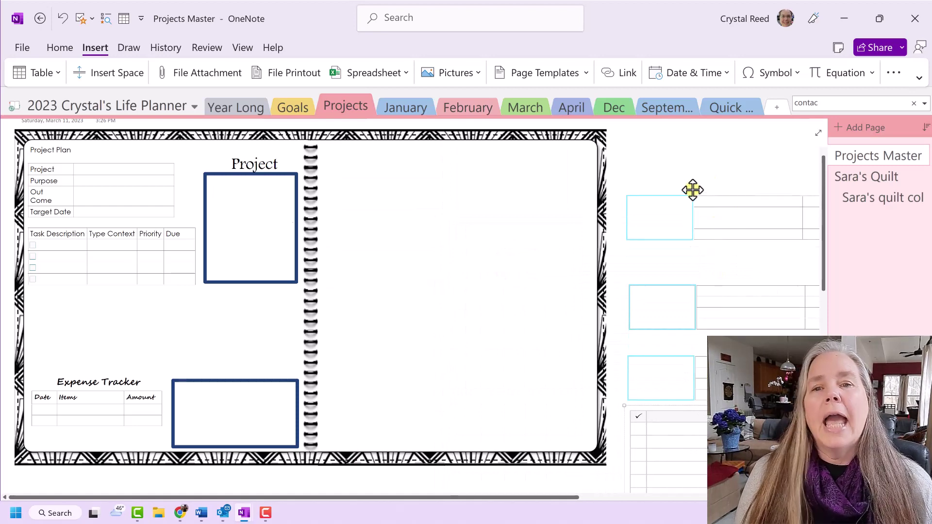
- Lasso the three light-blue box and table groups beside the spread and place them stacked on the right-hand planner page
left_click_drag(536, 496, 592, 499)
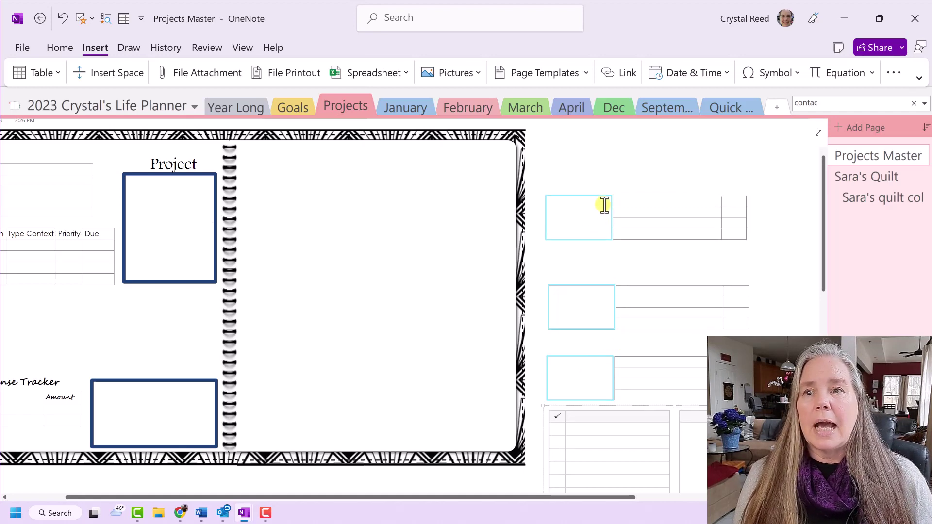
left_click(127, 47)
left_click(127, 74)
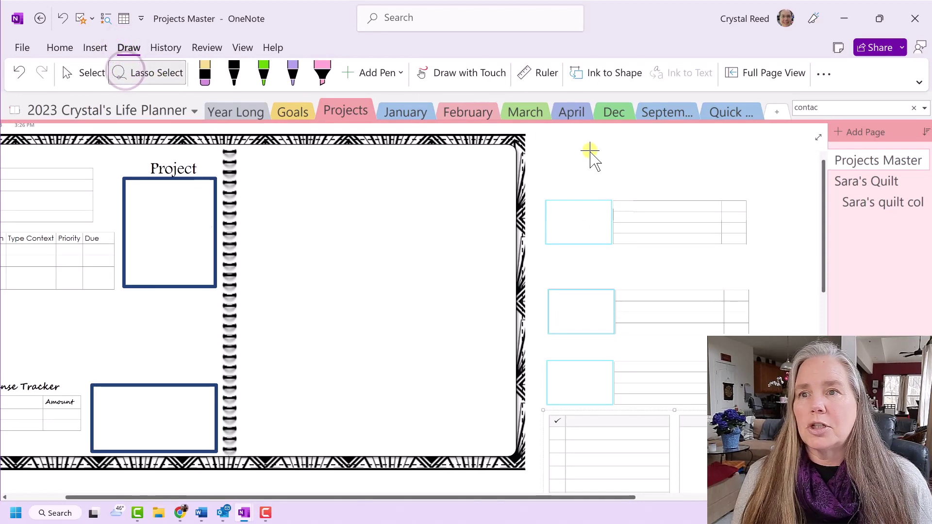
mouse_move(597, 169)
left_mouse_down()
mouse_move(579, 170)
mouse_move(532, 214)
mouse_move(566, 277)
mouse_move(743, 272)
mouse_move(732, 183)
mouse_move(568, 174)
left_mouse_up()
mouse_move(618, 218)
left_mouse_down()
mouse_move(366, 190)
mouse_move(340, 176)
mouse_move(365, 201)
left_mouse_up()
mouse_move(597, 272)
left_mouse_down()
mouse_move(556, 277)
mouse_move(539, 389)
mouse_move(602, 410)
left_mouse_up()
mouse_move(707, 375)
left_mouse_down()
mouse_move(766, 270)
mouse_move(538, 276)
mouse_move(549, 272)
left_mouse_up()
mouse_move(627, 320)
left_mouse_down()
mouse_move(370, 243)
mouse_move(371, 268)
left_mouse_up()
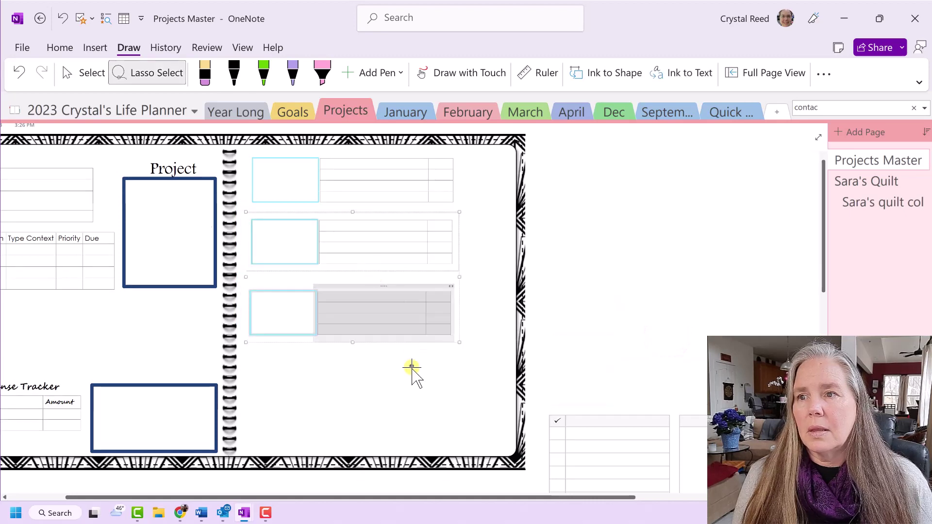
left_click(413, 370)
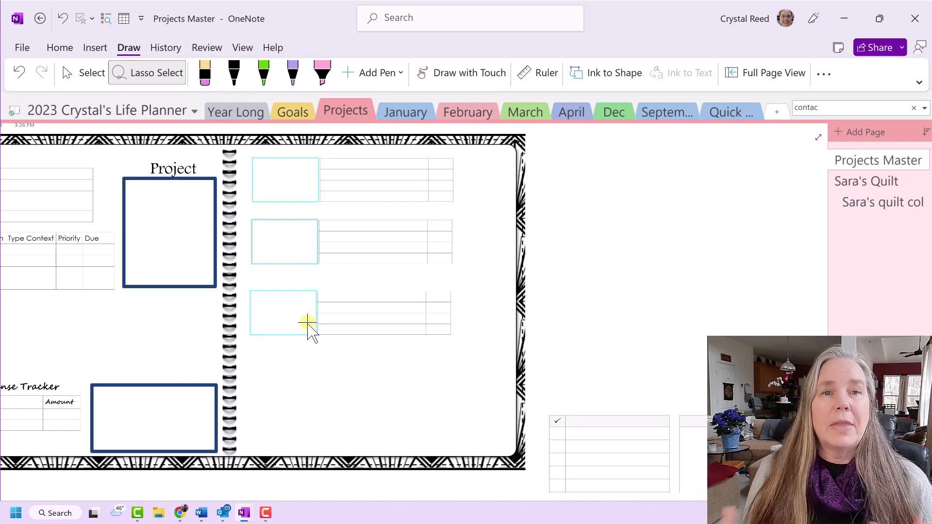
- Lasso the lowest light-blue box with its table and move it up closer beneath the second group
left_click(307, 322)
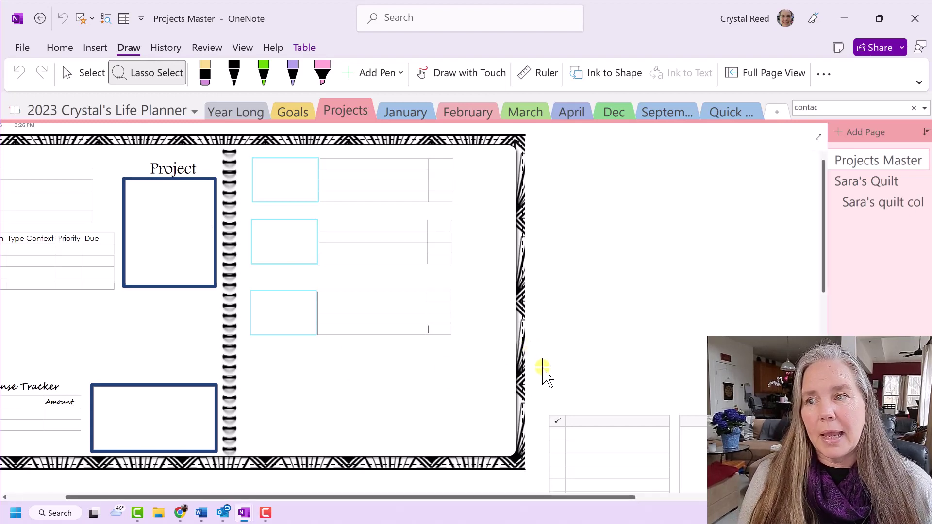
mouse_move(303, 276)
left_mouse_down()
mouse_move(242, 291)
mouse_move(245, 354)
mouse_move(380, 366)
mouse_move(467, 350)
mouse_move(449, 282)
mouse_move(303, 276)
left_mouse_up()
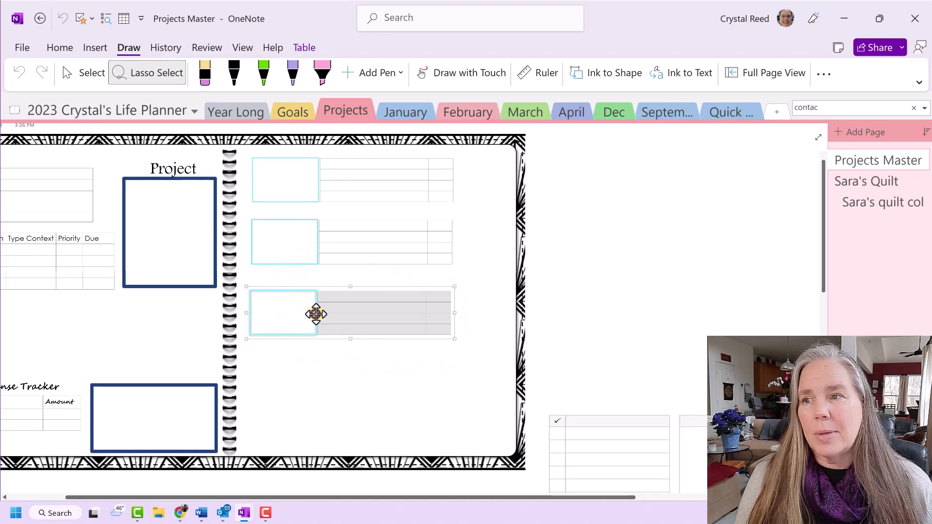
left_click_drag(314, 314, 316, 297)
left_click(338, 382)
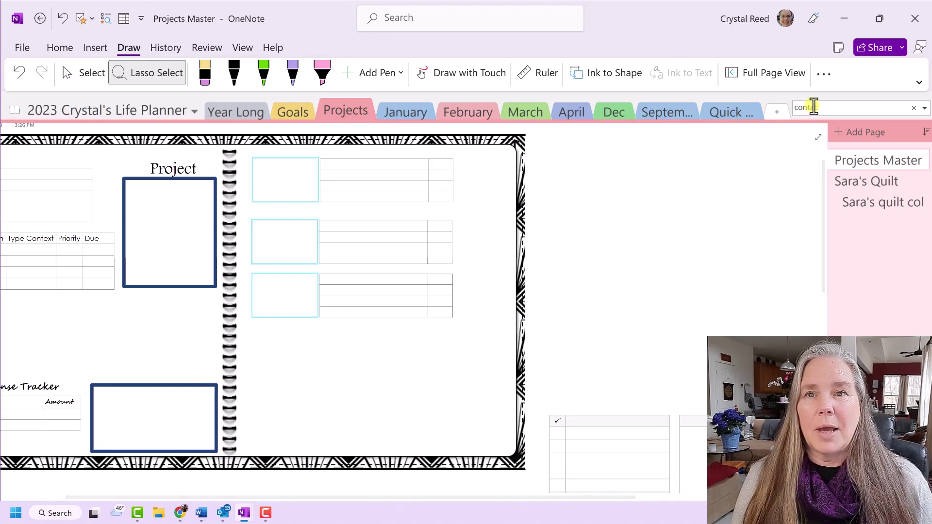
- Open the Calls and Contacts Log page from the "contac" search results and look over its log tables
left_click(818, 107)
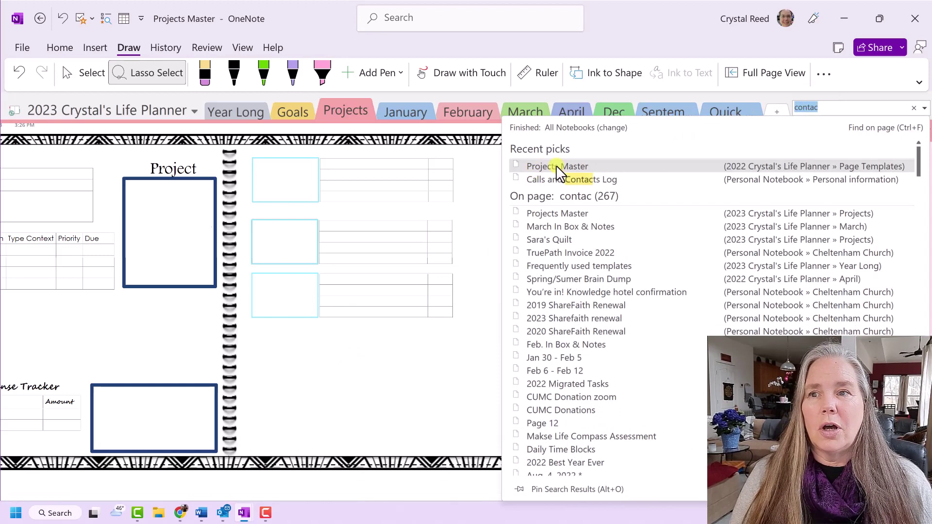
left_click(558, 178)
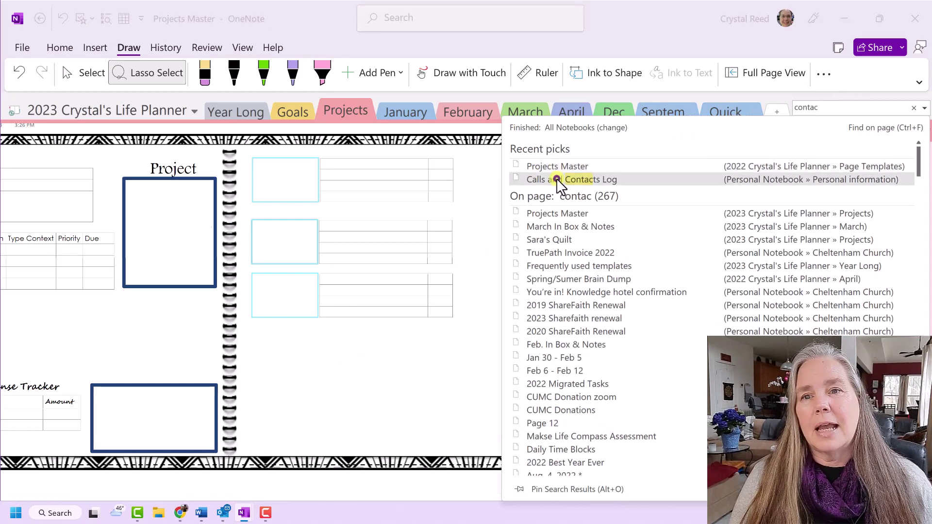
left_click(447, 339)
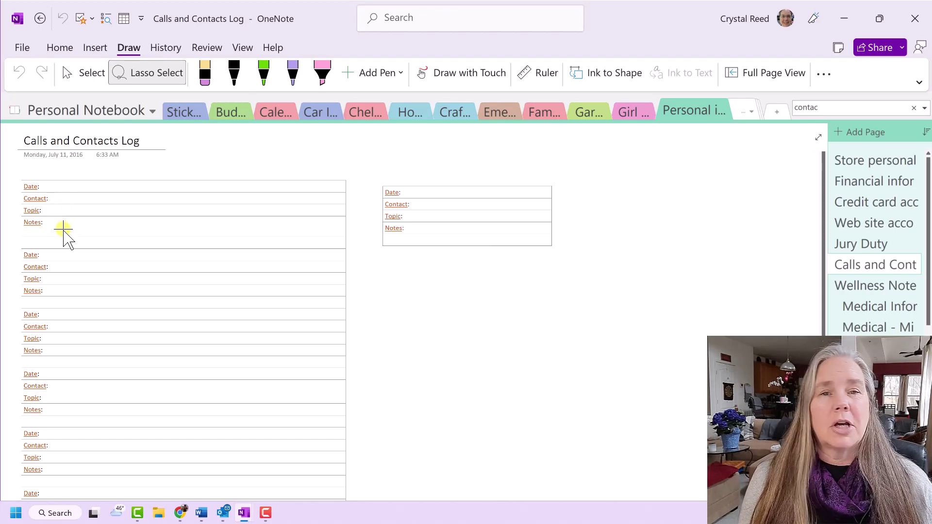
scroll(64, 228, "down", 5)
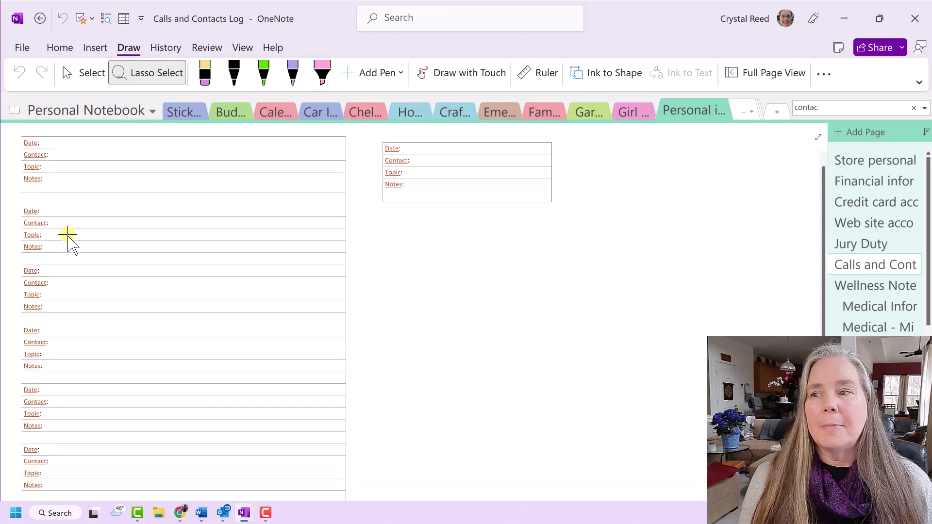
scroll(68, 243, "up", 6)
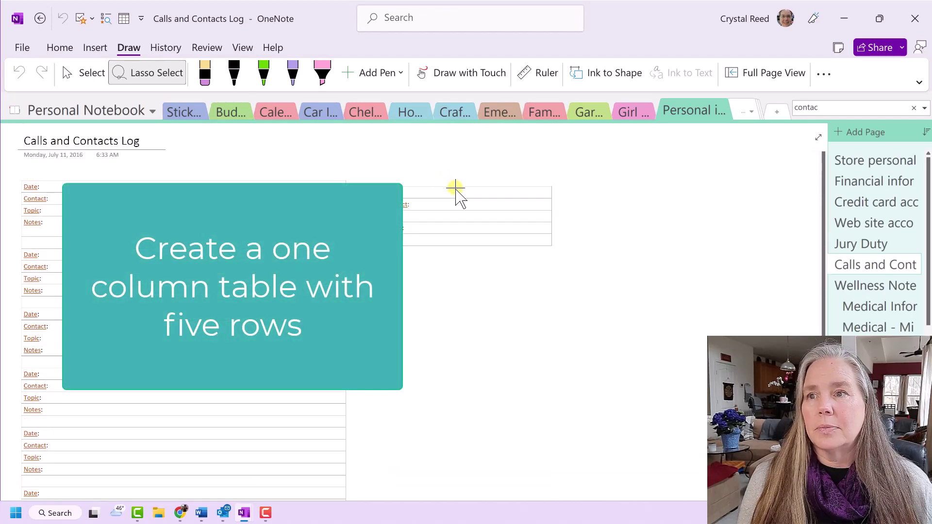
- Select and copy the small standalone table with Date, Contact, Topic and Notes rows
left_click(94, 81)
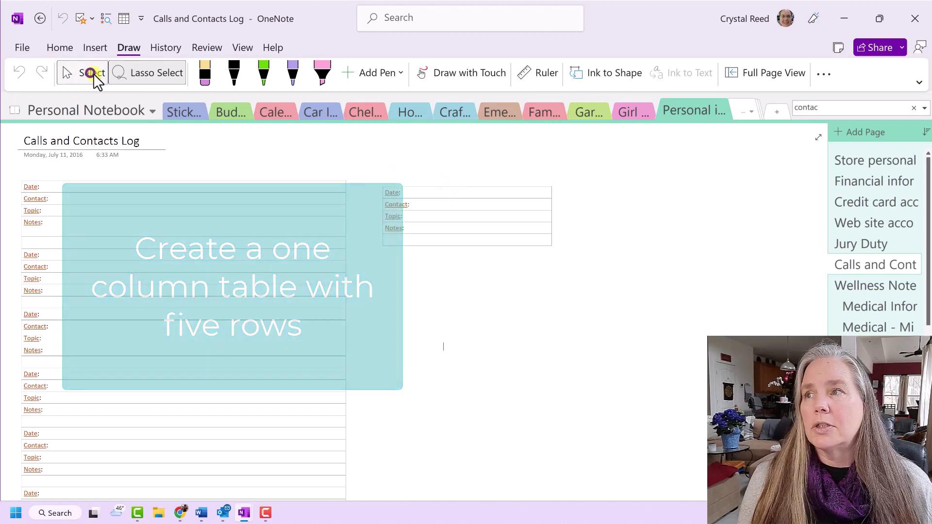
left_click(432, 180)
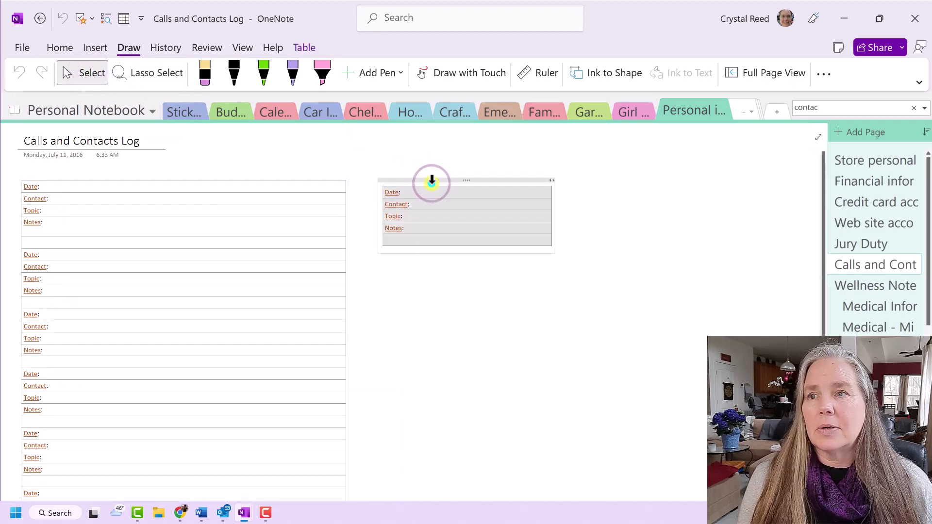
right_click(431, 180)
left_click(465, 214)
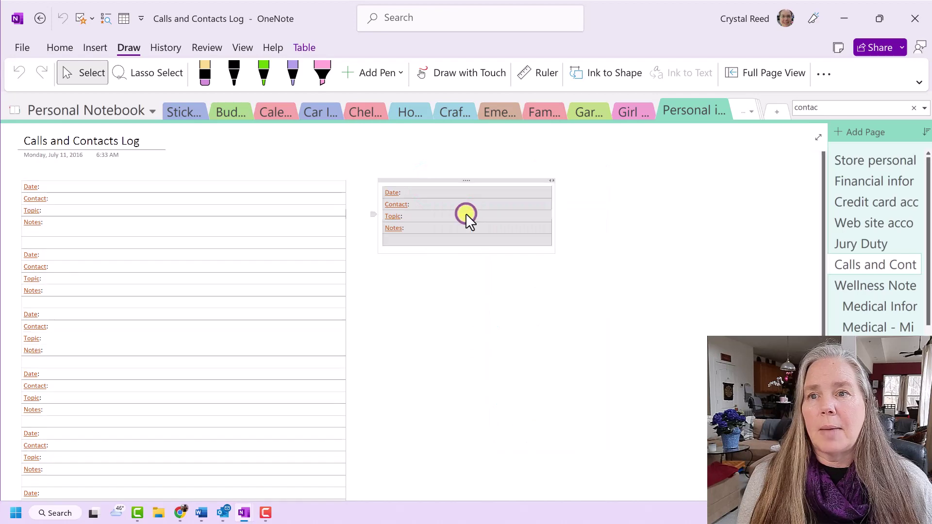
- Return to the Projects Master page, paste the contact log table and place it at the bottom of the right-hand planner page
left_click(38, 18)
right_click(577, 180)
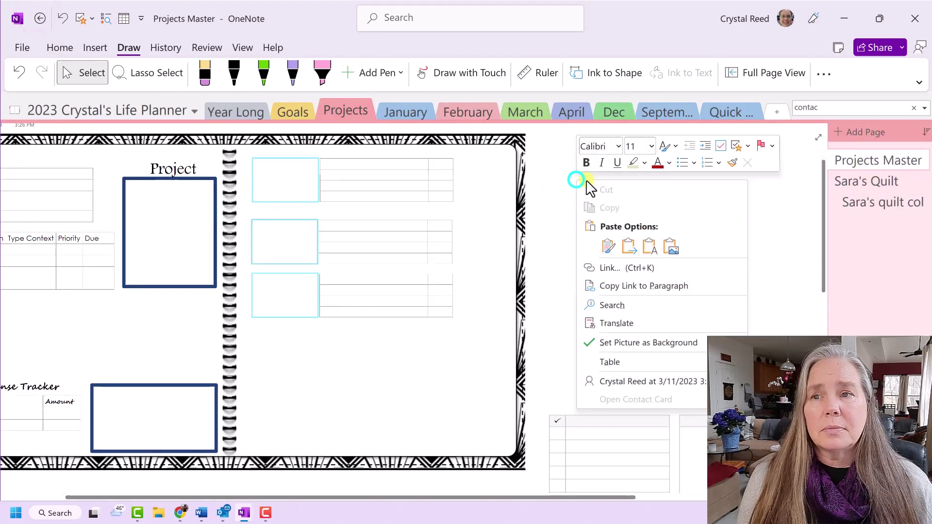
left_click(609, 246)
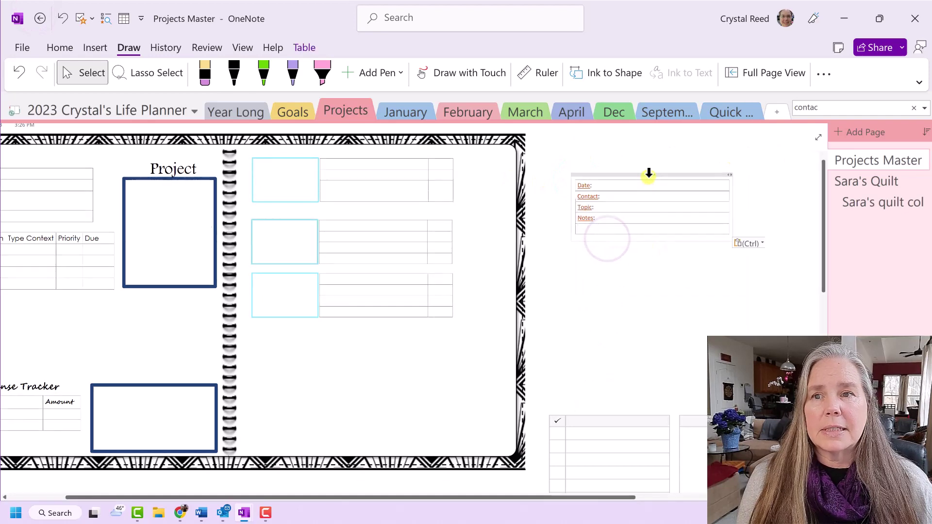
left_click_drag(649, 174, 323, 384)
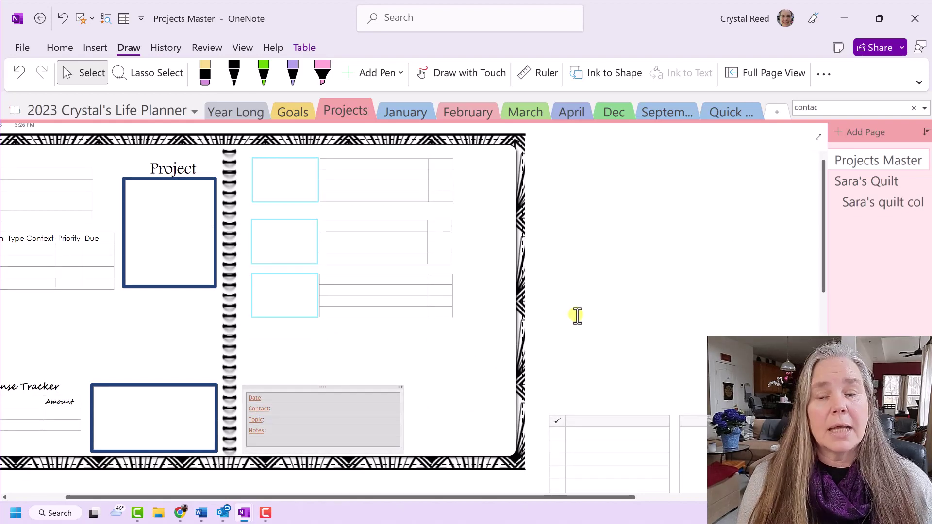
- Paste the Name, Company, Address, Phone Number, Email and Website table and fit it above the lower blue frame on the left-hand planner page
key("ctrl+v")
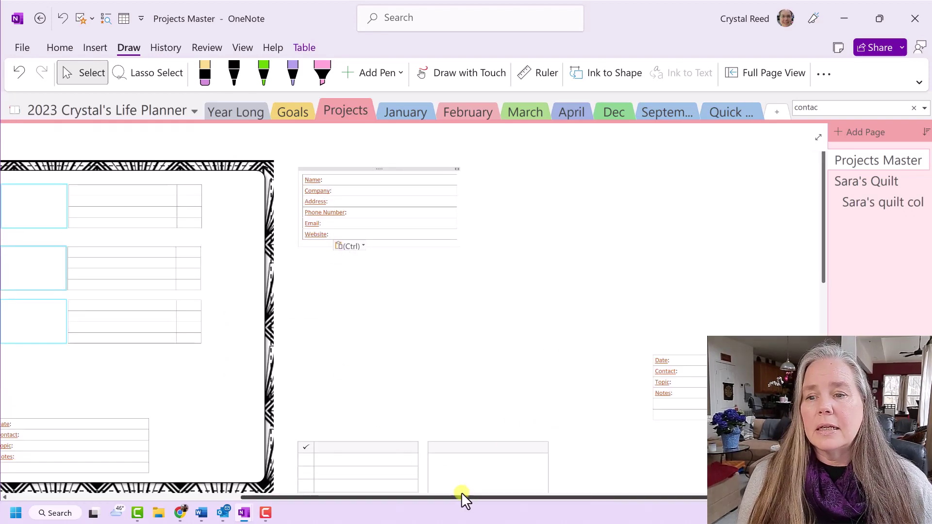
left_click_drag(459, 500, 276, 469)
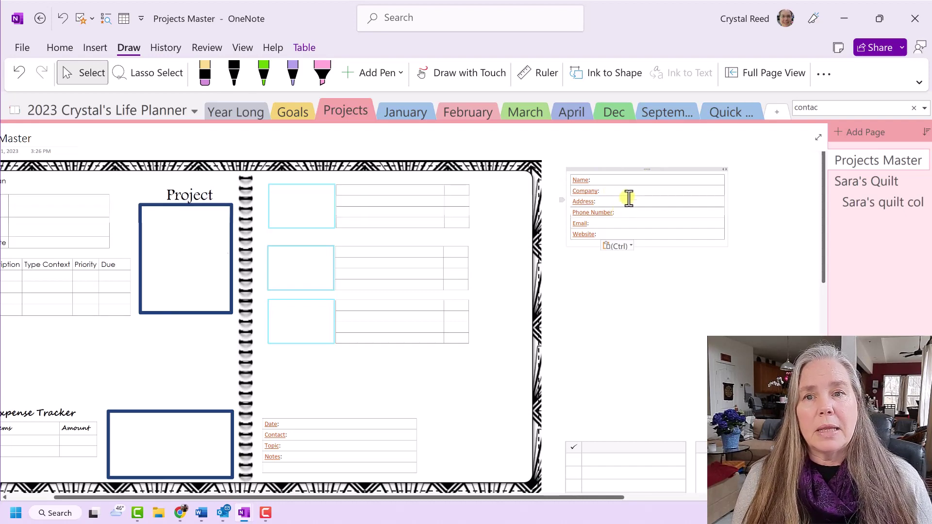
left_click_drag(646, 171, 156, 329)
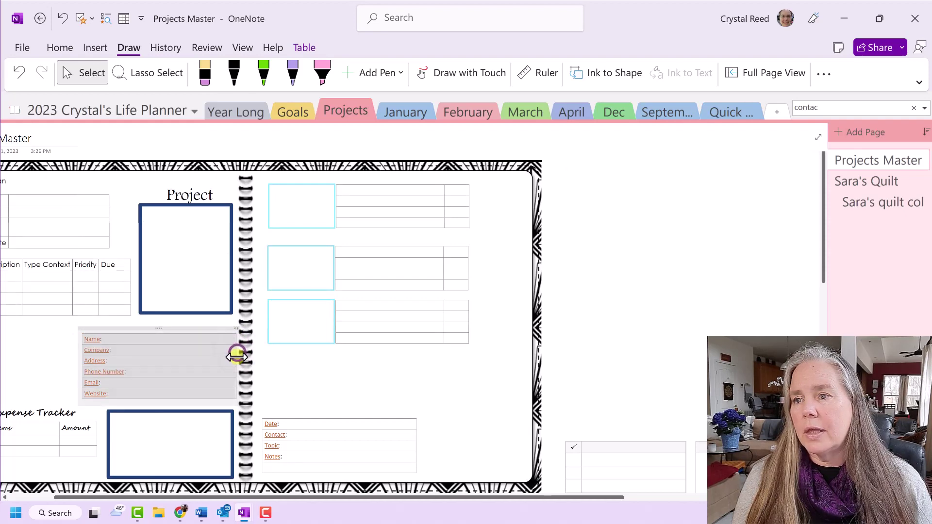
left_click(236, 355)
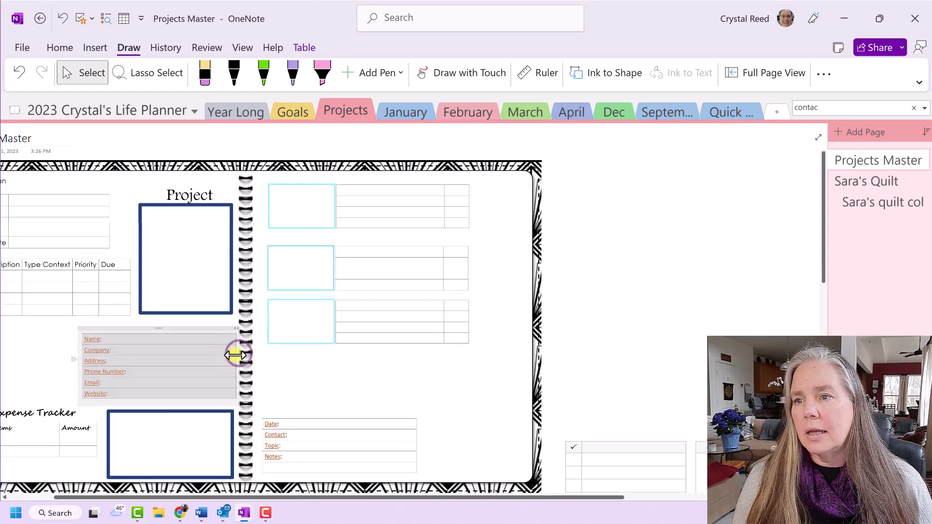
left_click(668, 341)
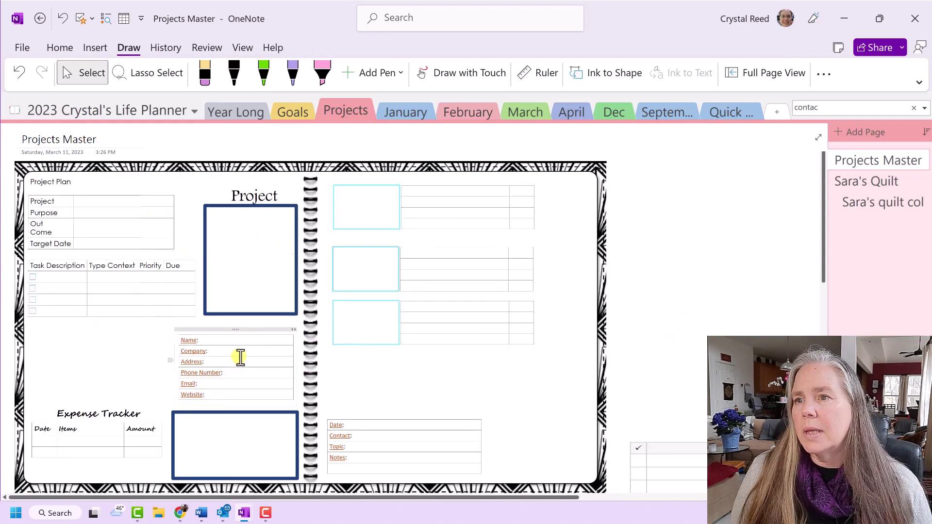
- Move the tall blue frame and its Project heading off the left-hand planner page into the blank area beside the spread
left_click(268, 252)
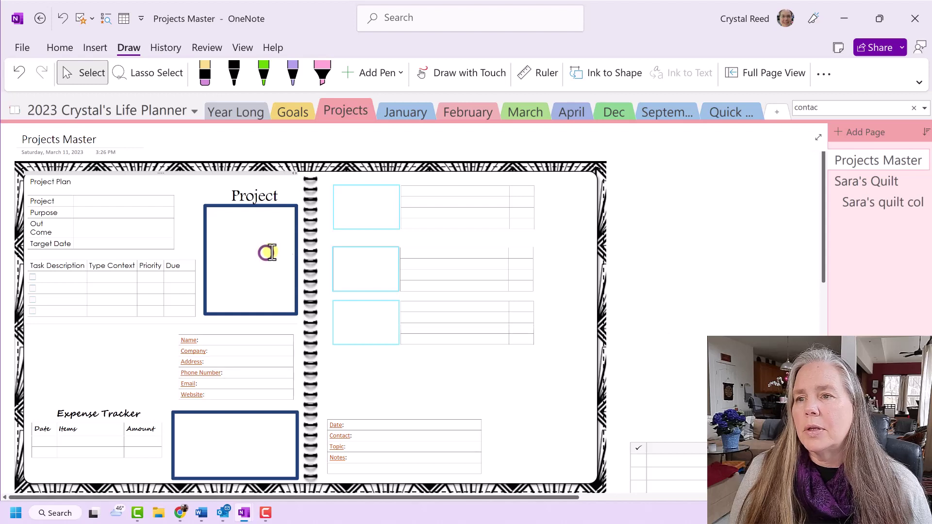
left_click(294, 234)
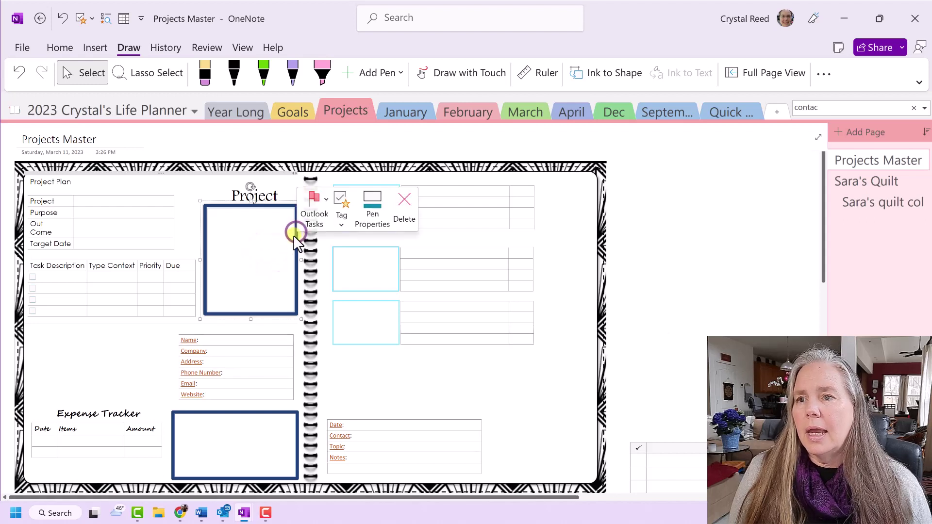
left_click_drag(285, 236, 708, 227)
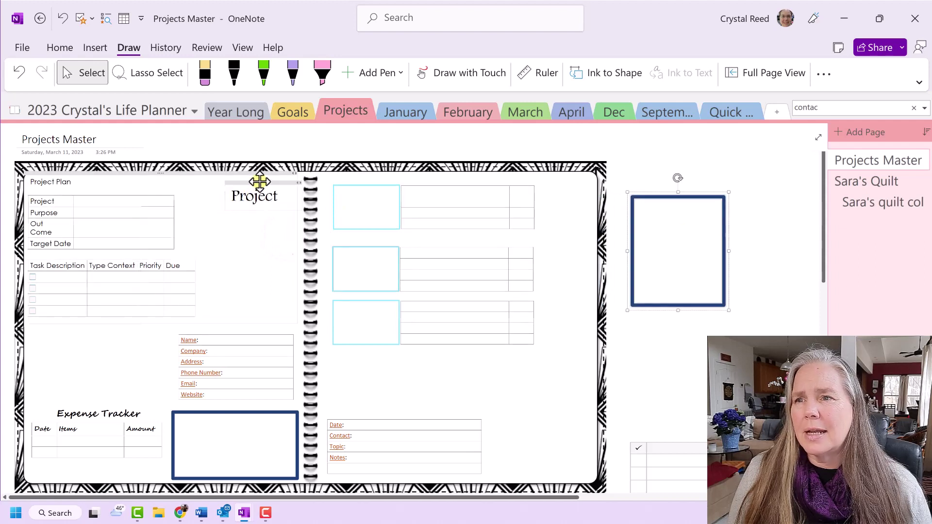
left_click_drag(259, 181, 691, 170)
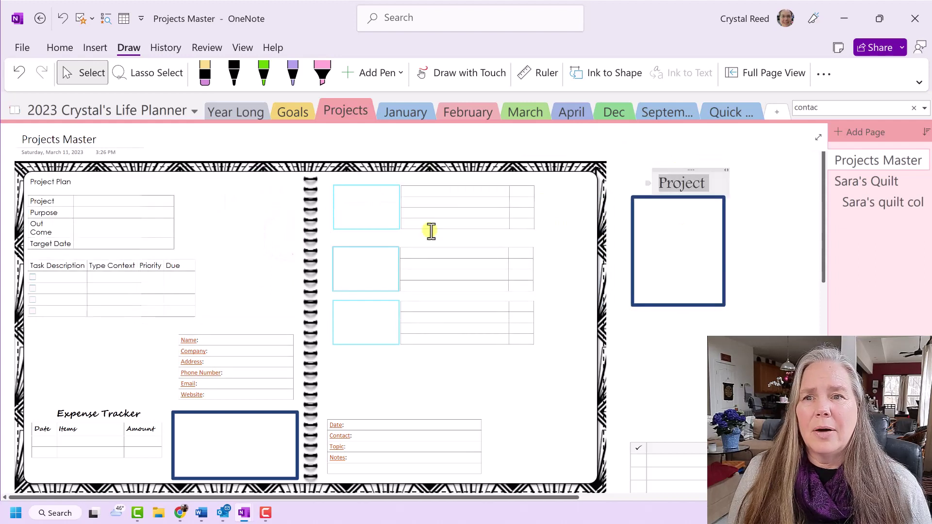
- Move the Name and Company contact table up beside the Project Plan table on the left-hand planner page
left_click_drag(237, 328, 241, 185)
left_click(249, 269)
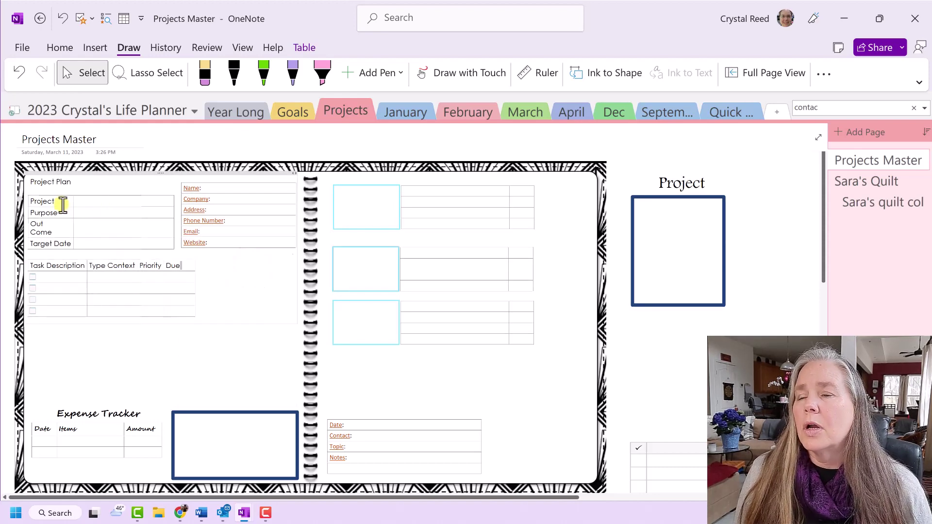
left_click(87, 198)
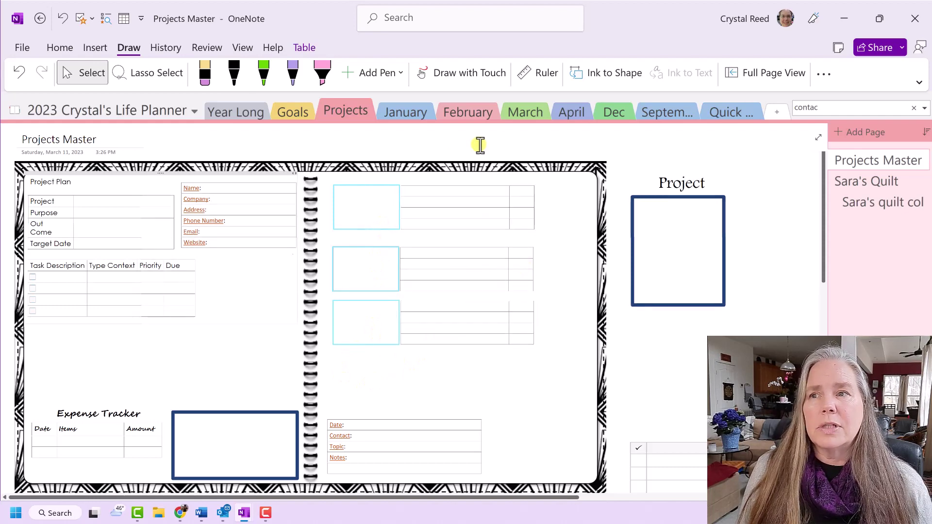
- Cut the dining room photo from the March In Box & Notes page
left_click(529, 112)
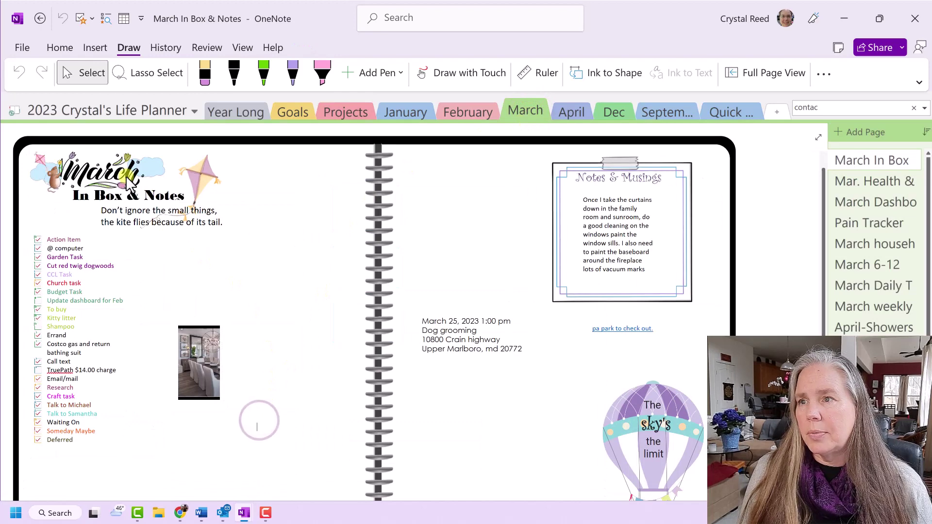
left_click(194, 354)
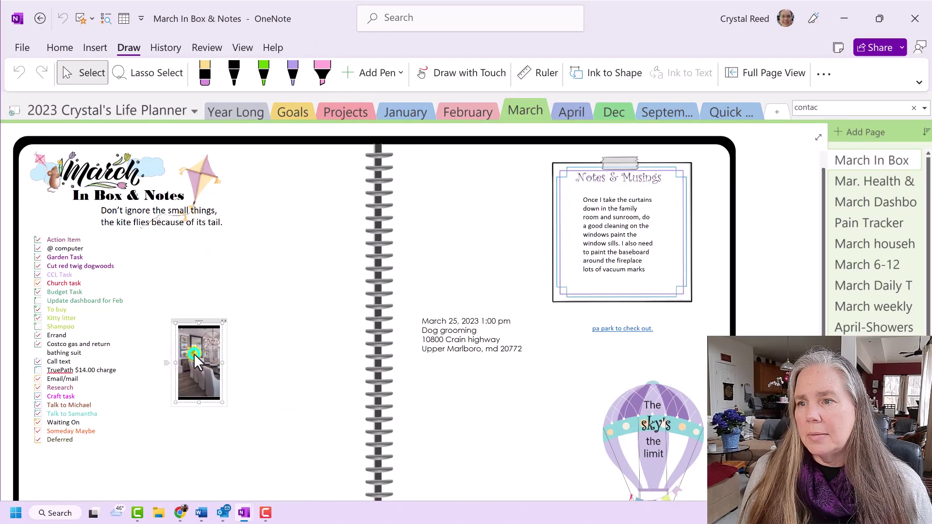
right_click(194, 354)
left_click(239, 64)
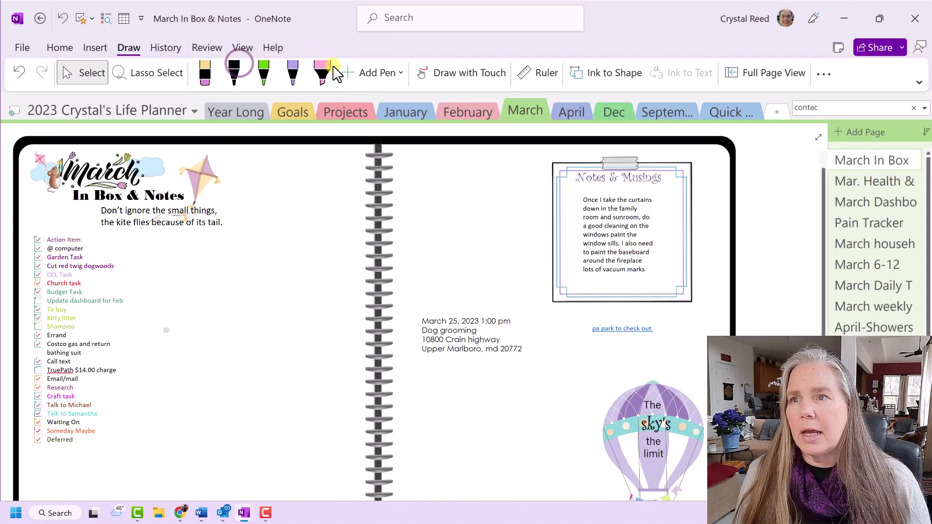
- Paste the dining room photo on the Projects Master page and fit it, enlarged, below the Name and Company contact table
left_click(346, 108)
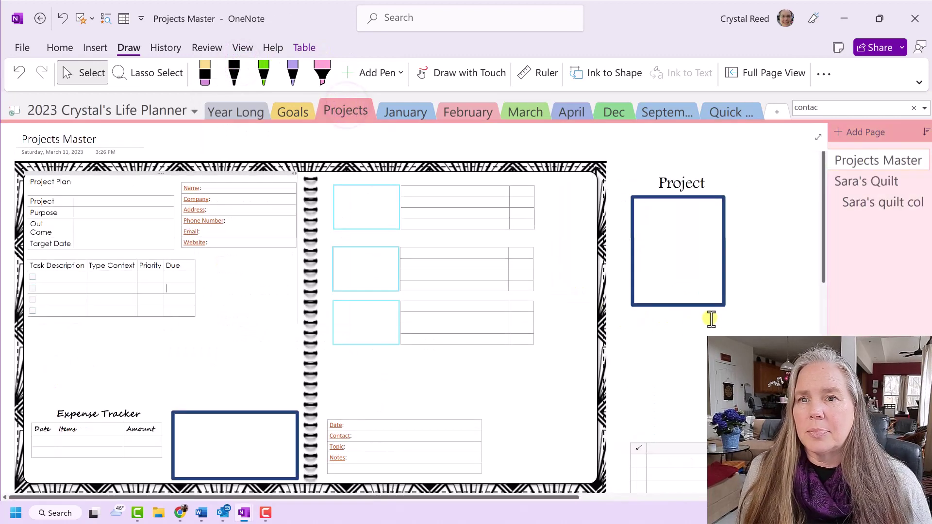
right_click(751, 230)
left_click(783, 289)
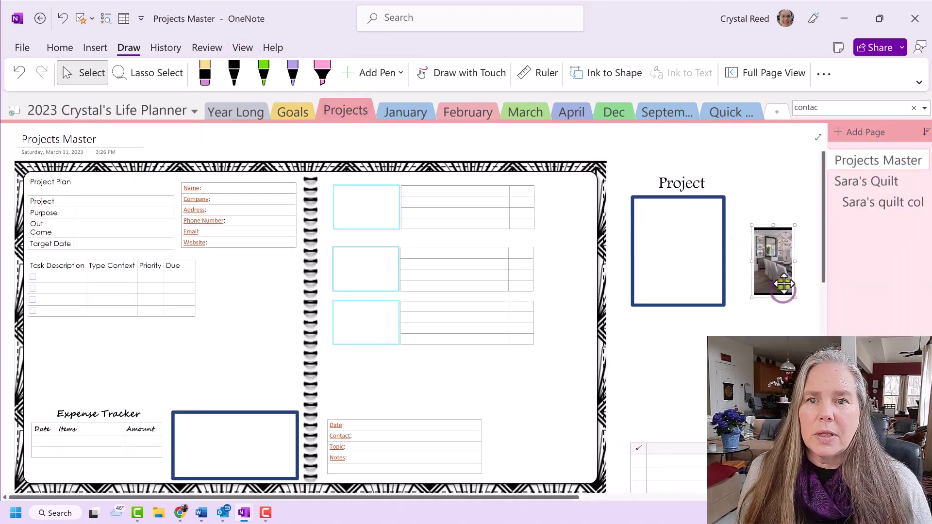
left_click_drag(784, 277, 293, 391)
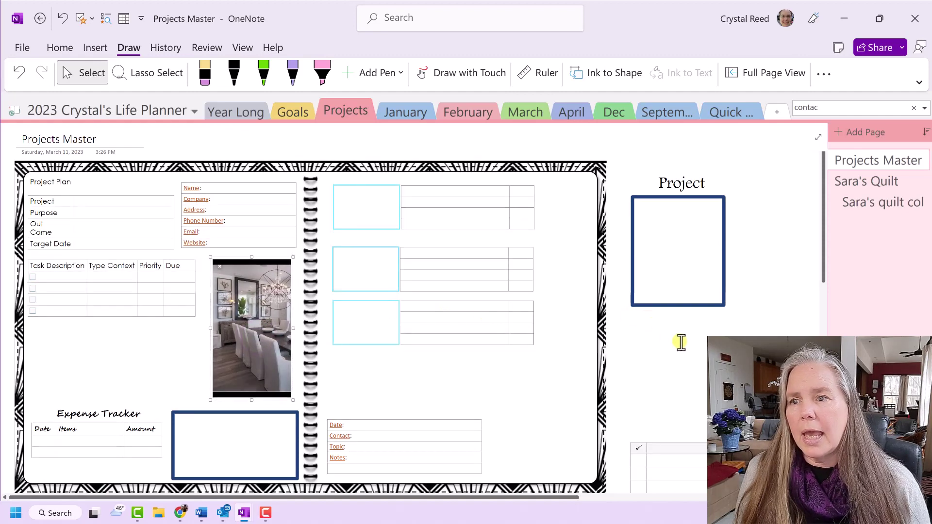
- Move the wide blue frame off the left-hand planner page to beneath the tall blue Project frame beside the spread
left_click(265, 454)
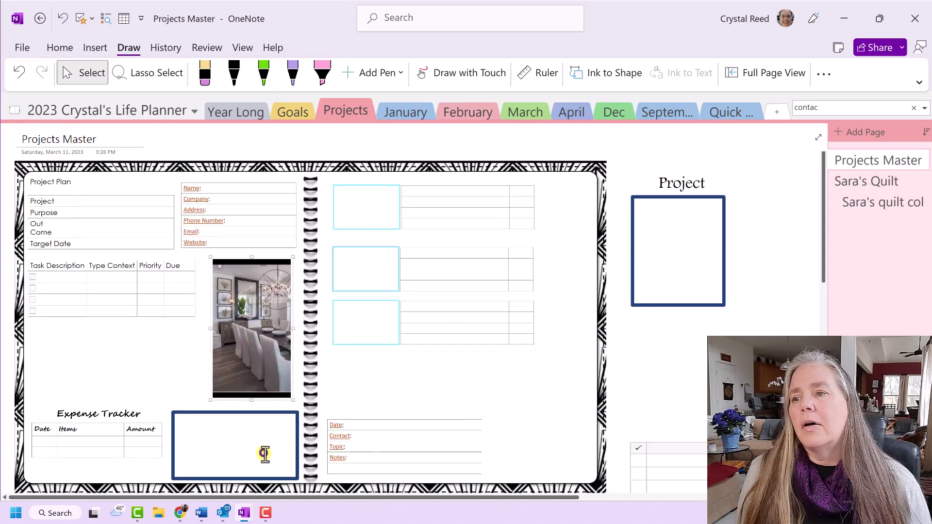
left_click(255, 423)
left_click_drag(236, 421, 695, 326)
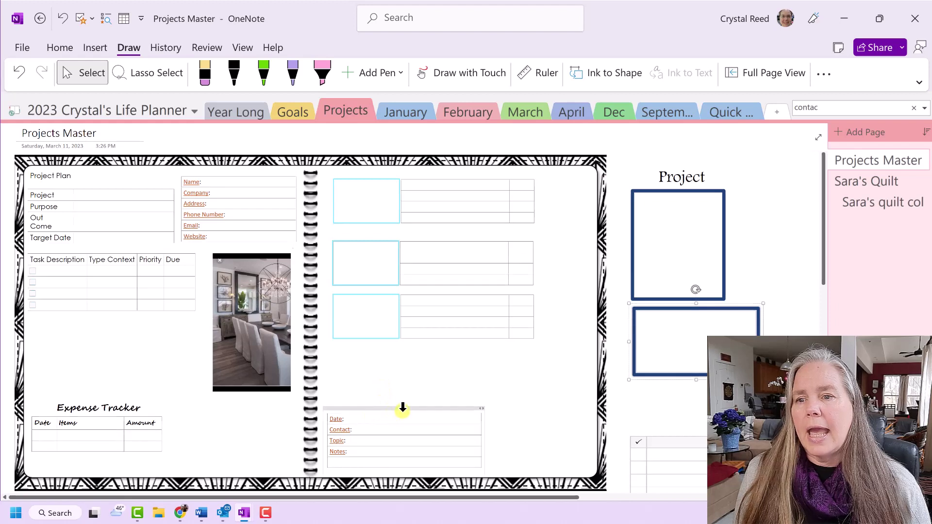
- Raise the contact log table beneath the picture boxes and move the three boxes with their tables off the spread, beside the Project frame
left_click_drag(403, 409, 403, 355)
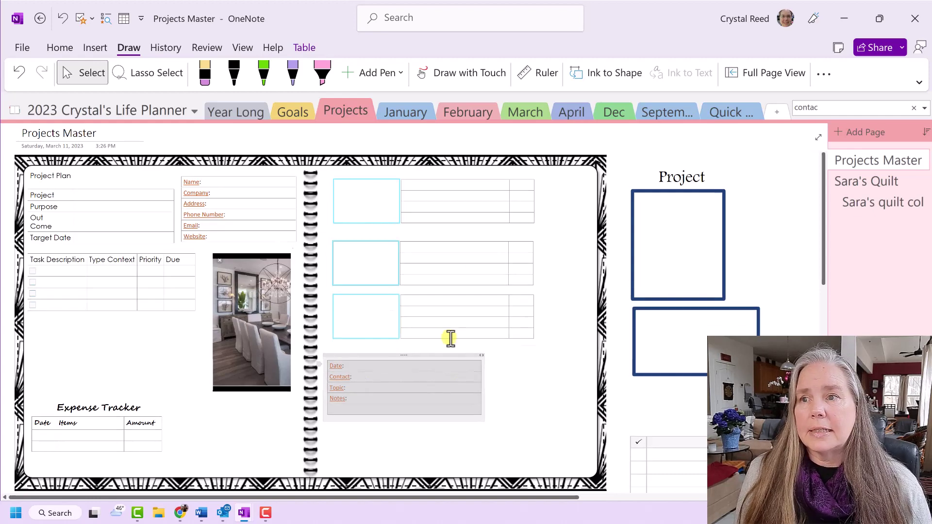
left_click(138, 71)
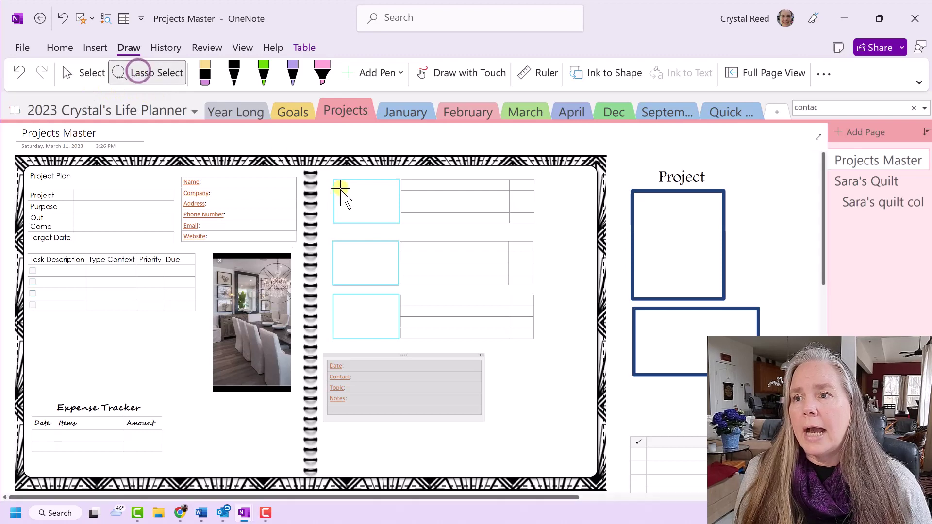
mouse_move(346, 172)
left_mouse_down()
mouse_move(324, 186)
mouse_move(317, 274)
mouse_move(333, 354)
mouse_move(540, 348)
mouse_move(554, 226)
mouse_move(494, 173)
mouse_move(346, 172)
left_mouse_up()
mouse_move(420, 240)
left_mouse_down()
mouse_move(753, 293)
mouse_move(830, 235)
mouse_move(826, 223)
mouse_move(769, 230)
mouse_move(796, 200)
left_mouse_up()
left_click(393, 369)
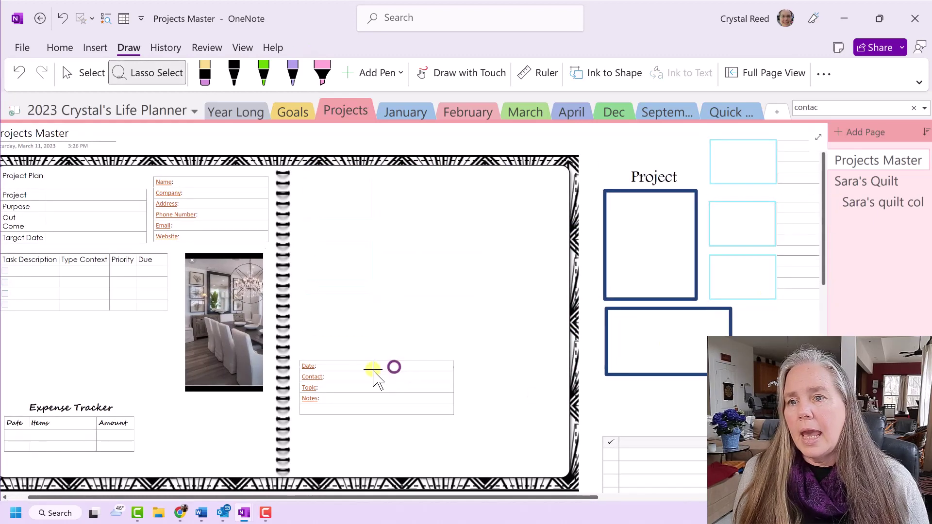
- Move the contact log table to the top of the right-hand planner page and narrow its column
left_click(77, 67)
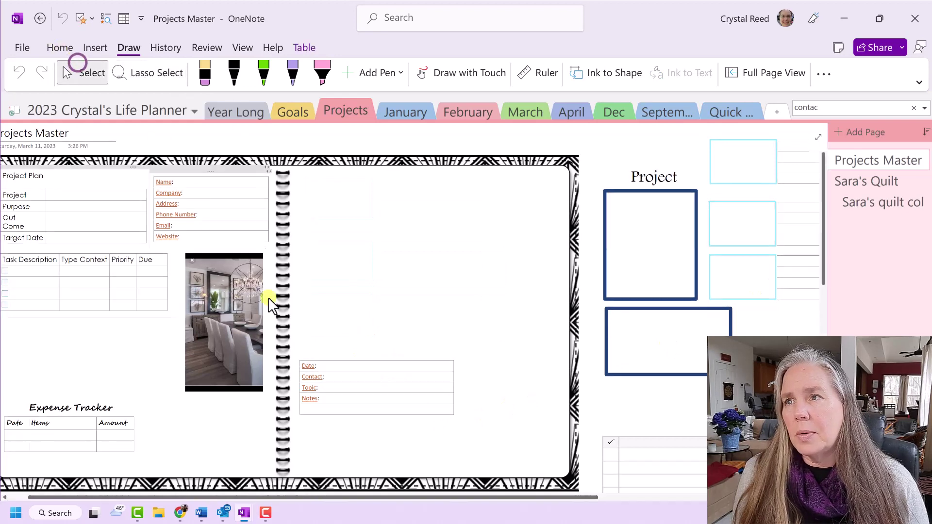
left_click_drag(368, 356, 367, 176)
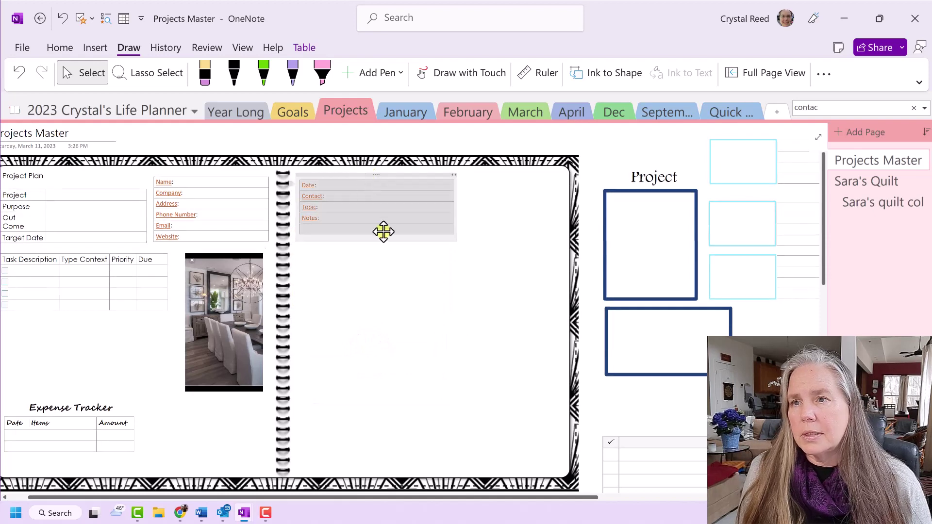
left_click(387, 255)
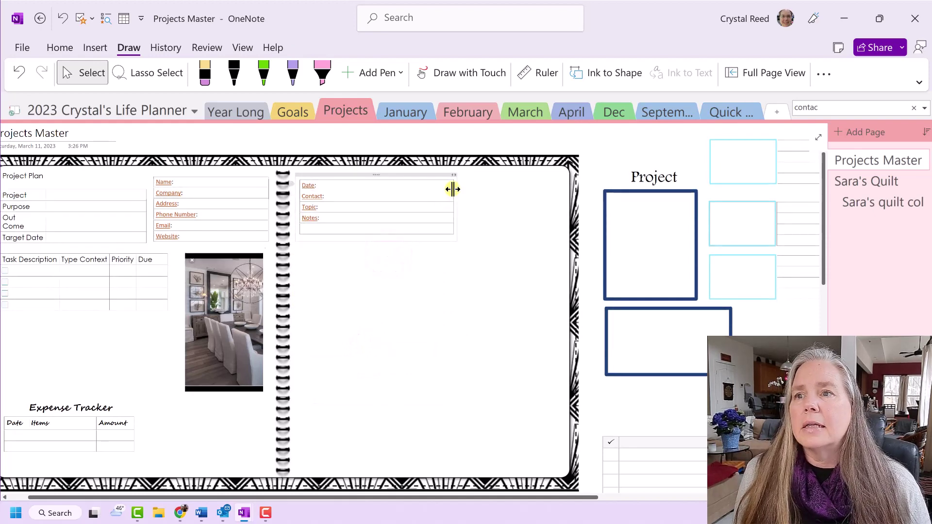
left_click_drag(452, 188, 420, 189)
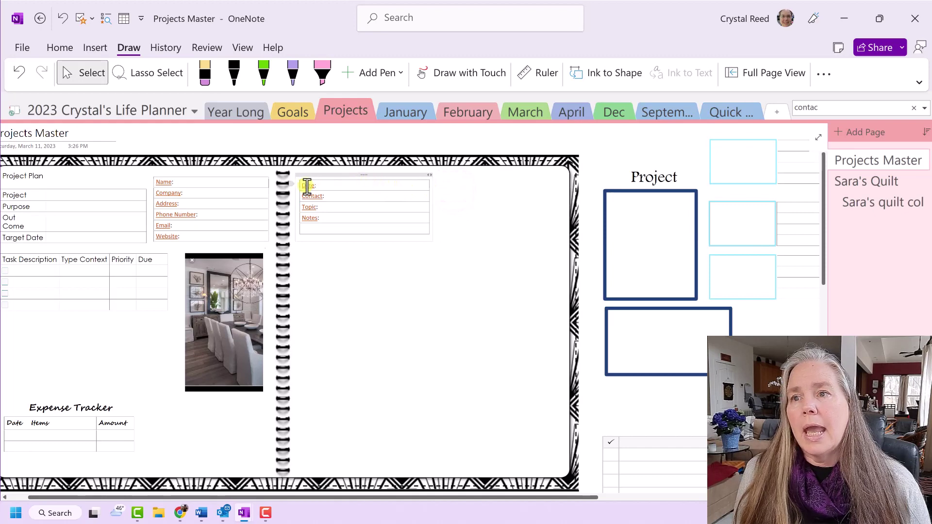
- Copy the Date, Contact, Topic and Notes rows and paste a second set beneath them, after an extra blank row
left_click_drag(307, 187, 306, 223)
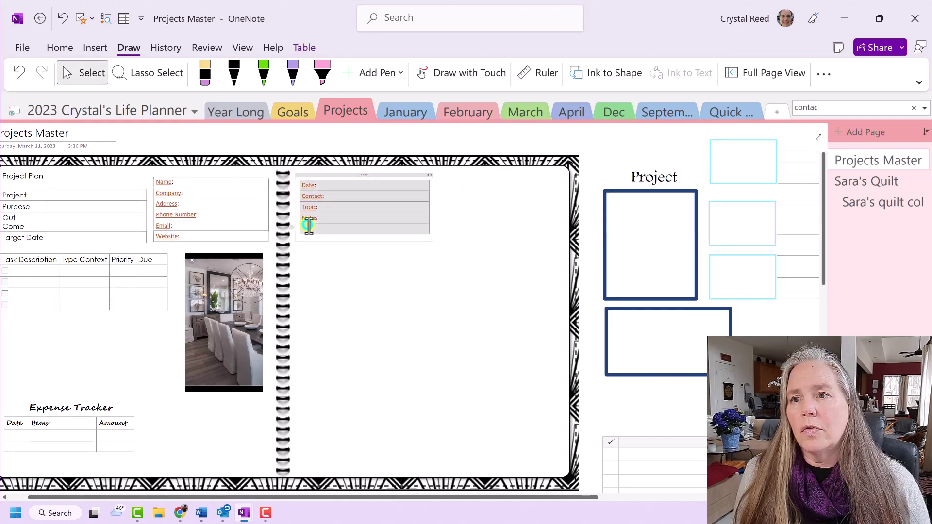
right_click(307, 224)
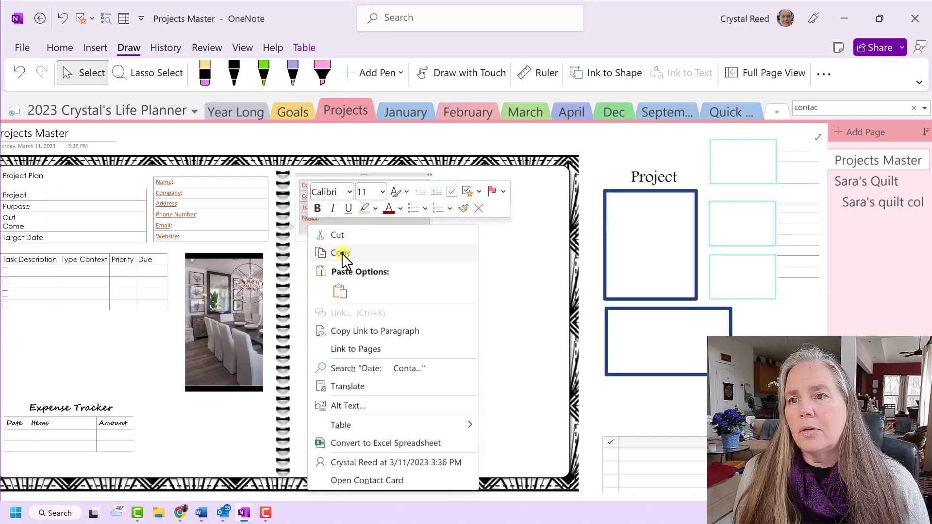
left_click(340, 253)
left_click(362, 230)
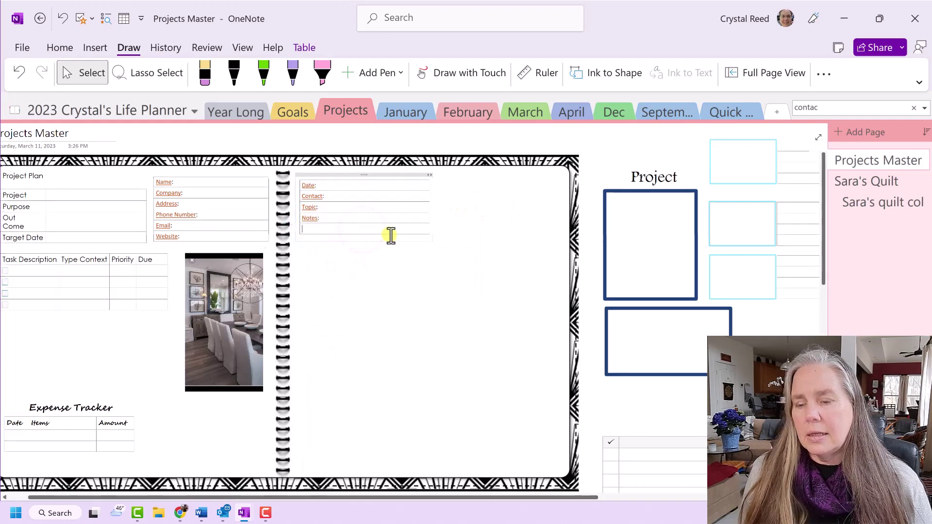
key("Return")
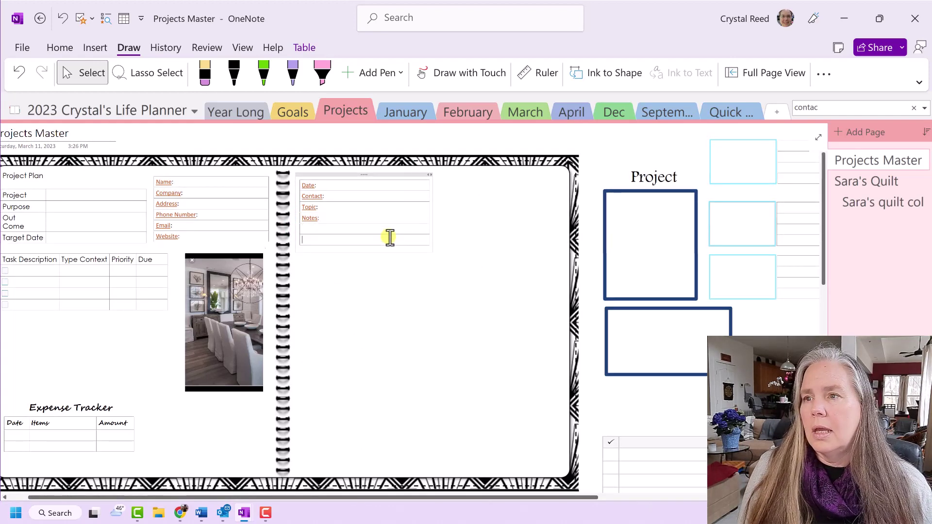
key("ctrl+v")
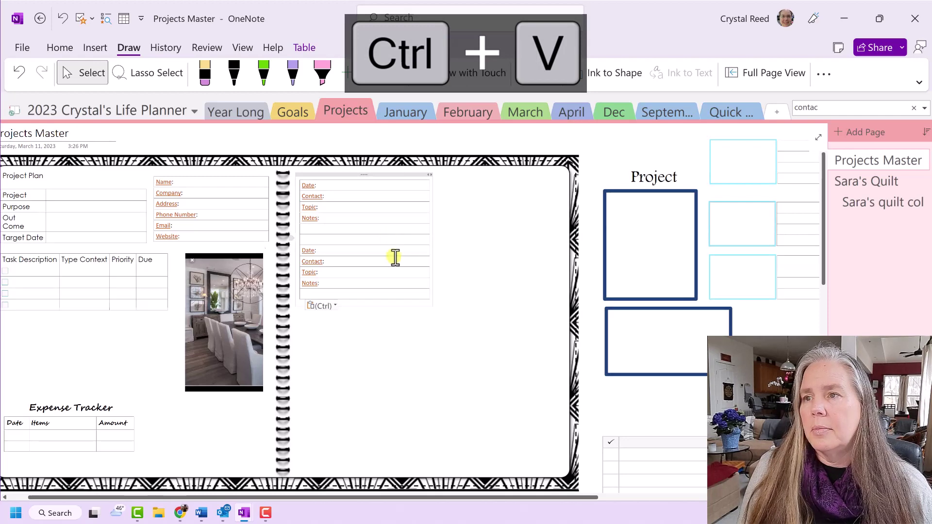
- Paste a third and a fourth set of contact log rows below, adding a blank row before each set
key("ctrl")
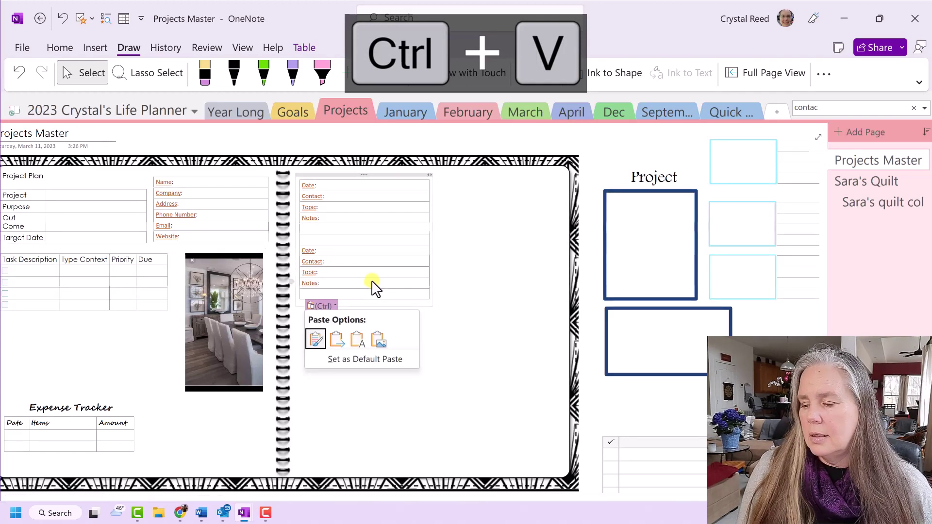
key("ctrl+v")
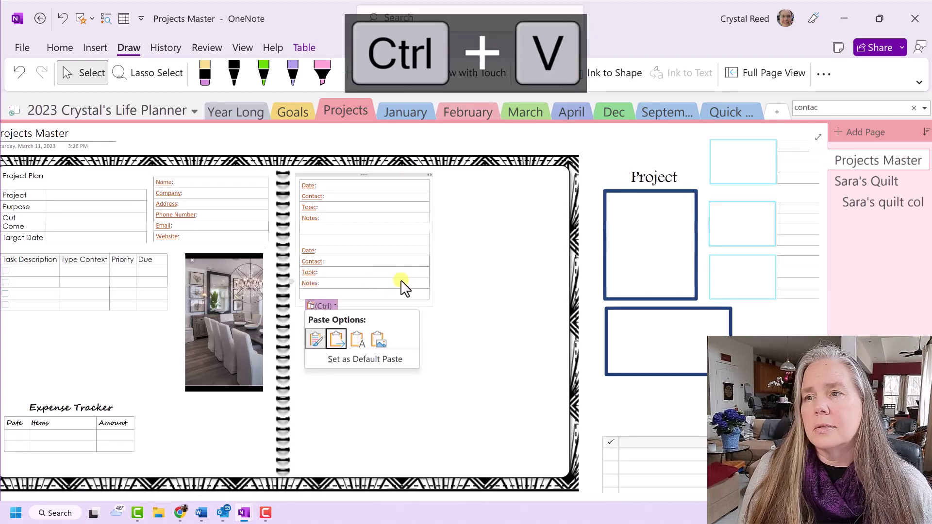
left_click(315, 339)
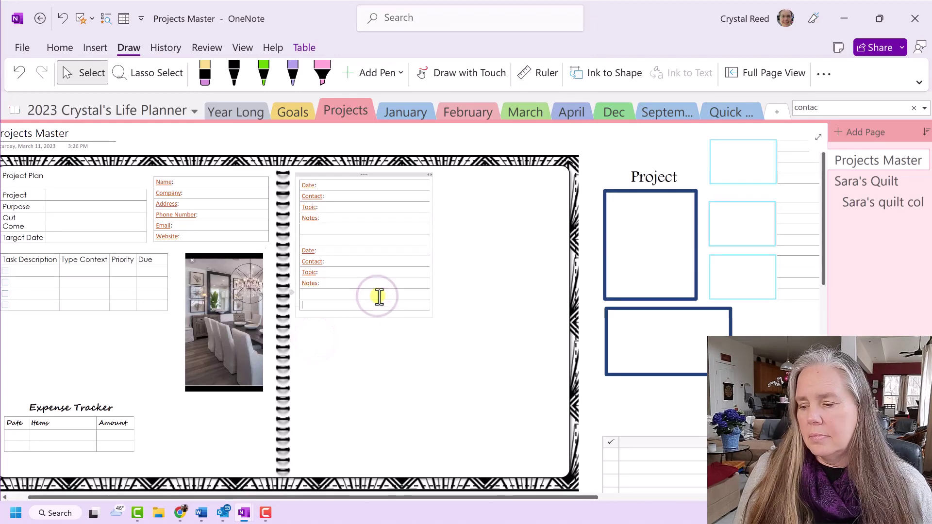
key("Return")
key("ctrl+v")
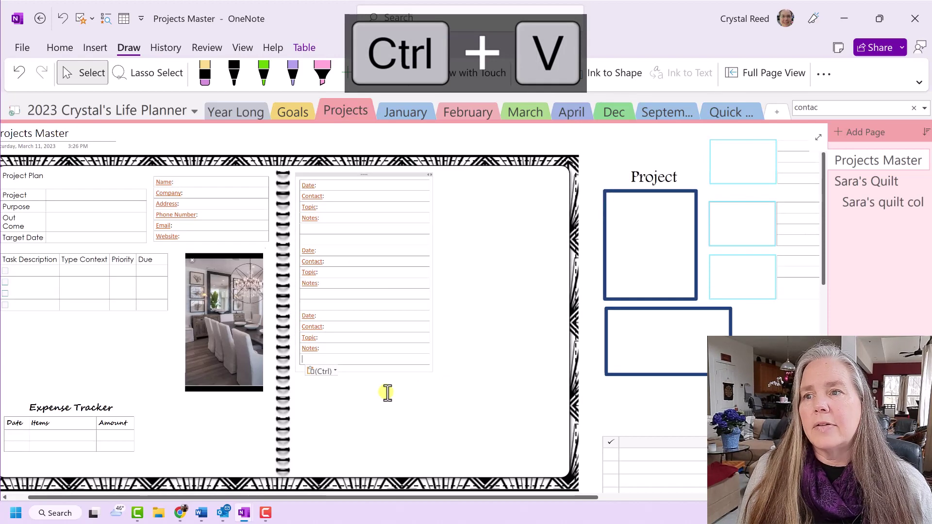
key("Return")
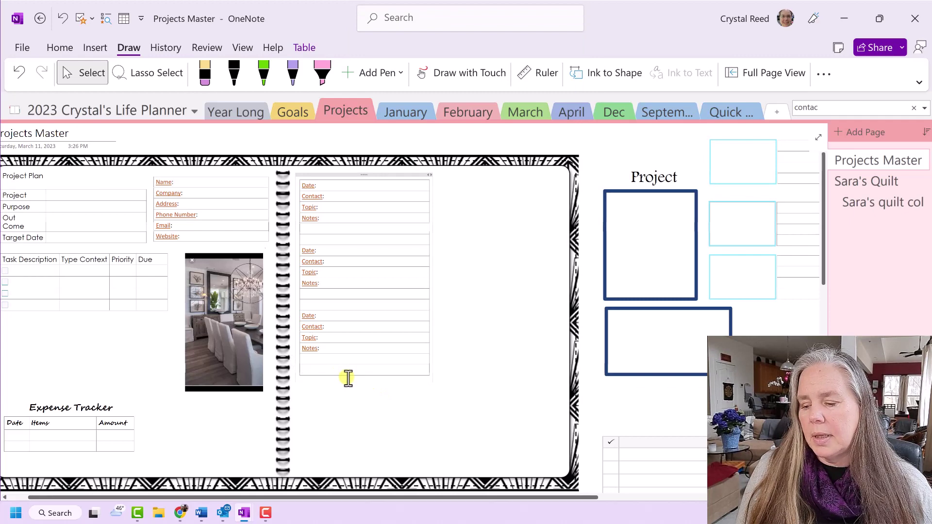
key("ctrl+v")
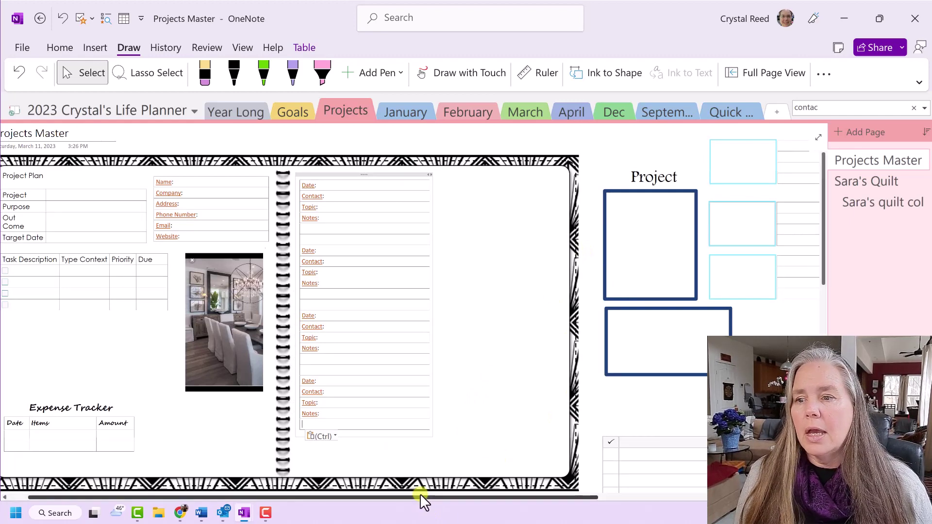
- Examine the finished spread, the spare frames and tables beside it, and the project folder template below
left_click_drag(420, 497, 398, 494)
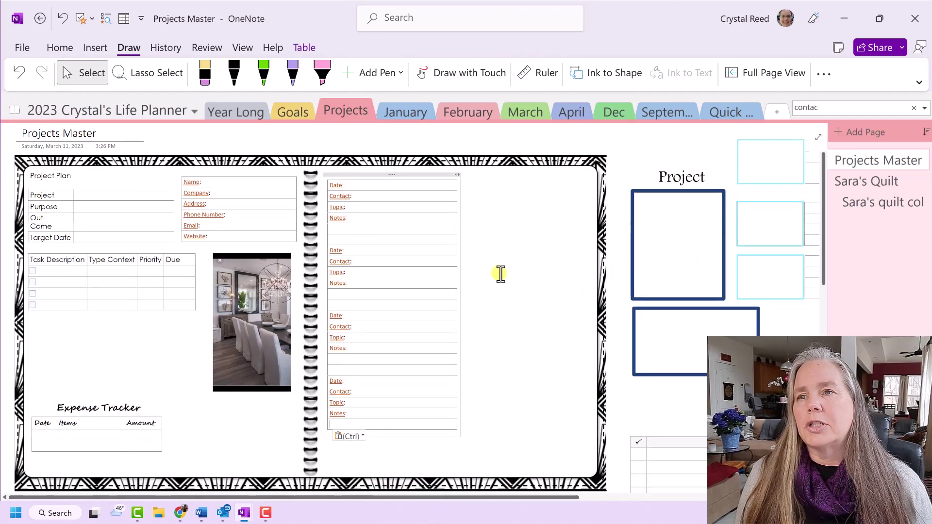
scroll(539, 366, "down", 3)
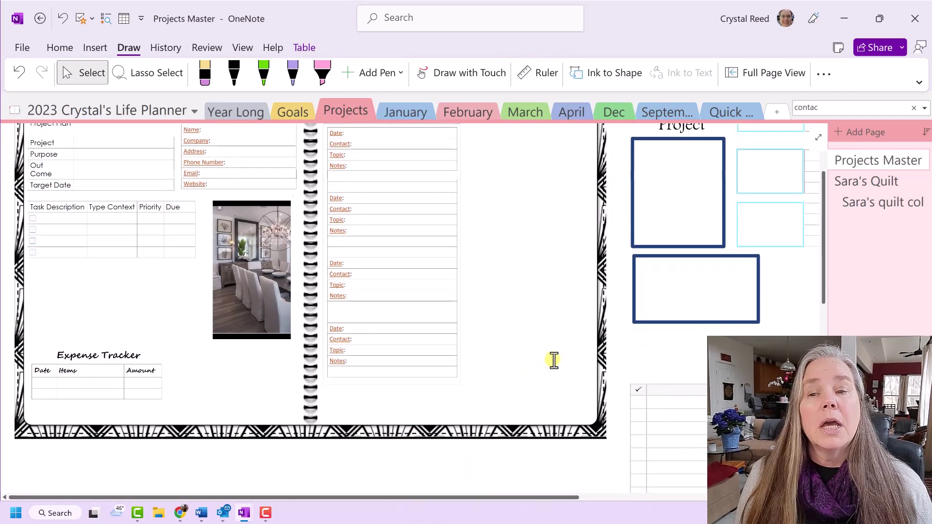
scroll(554, 360, "up", 2)
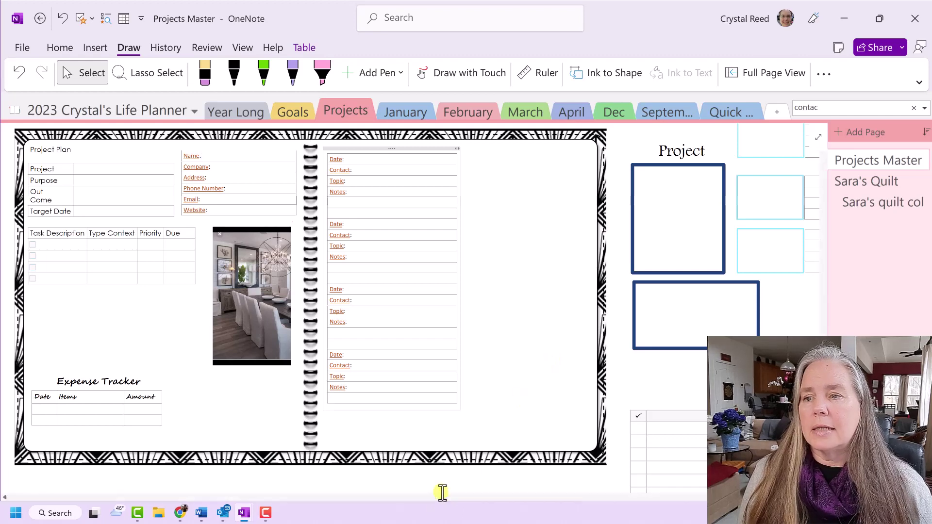
left_click_drag(439, 498, 617, 500)
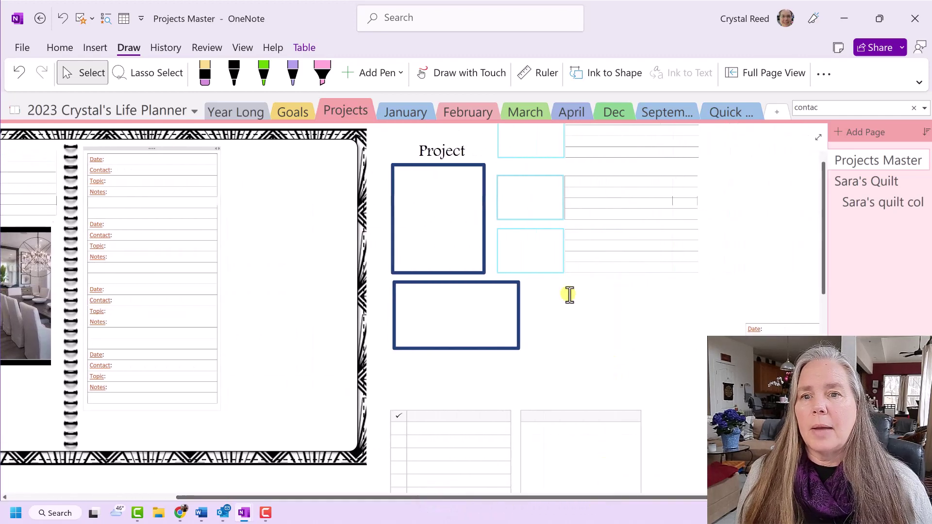
scroll(541, 267, "up", 2)
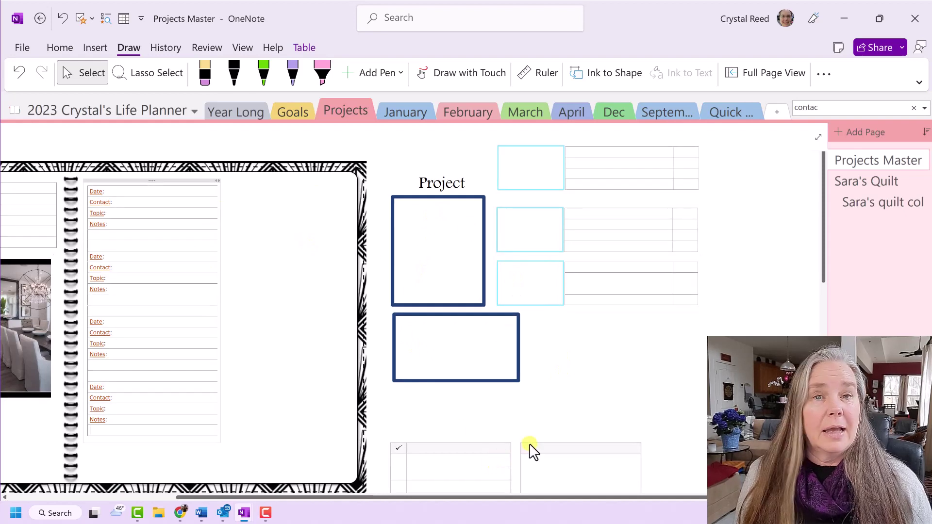
scroll(573, 403, "down", 8)
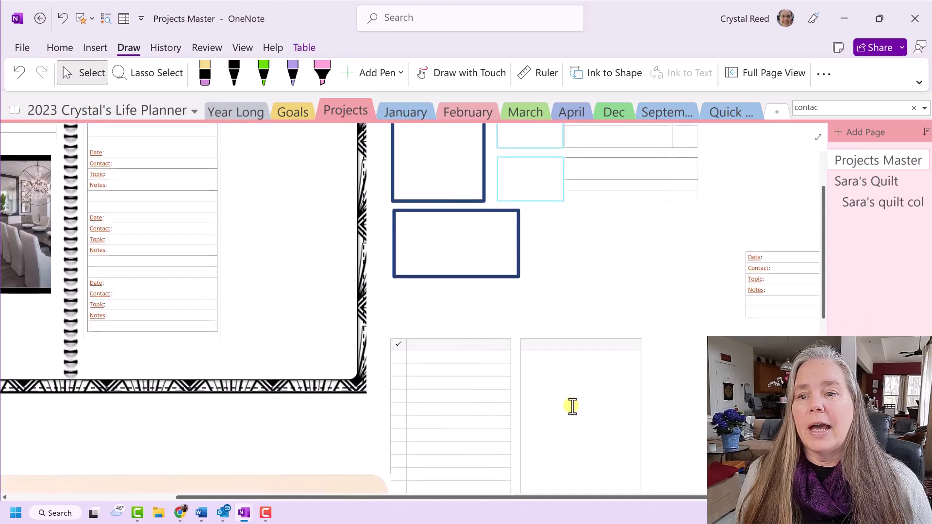
scroll(572, 407, "down", 3)
scroll(573, 407, "up", 3)
scroll(573, 413, "down", 5)
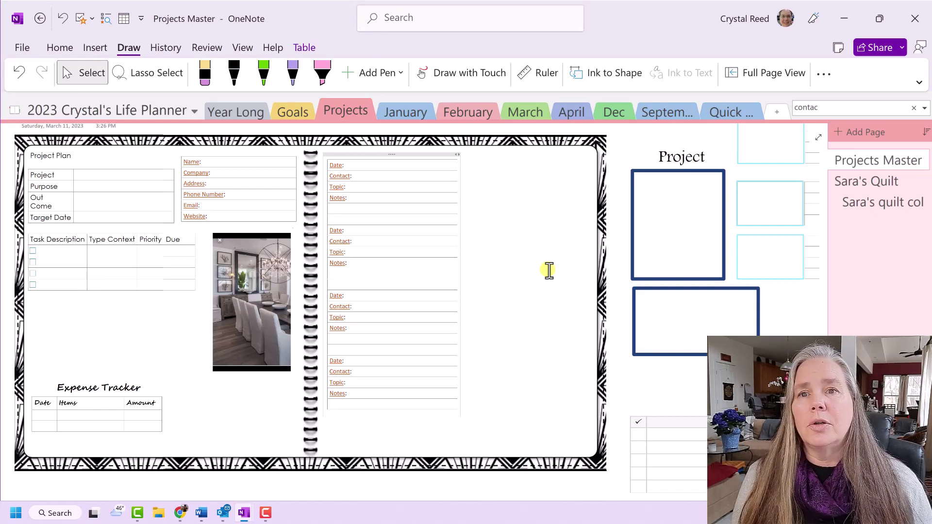
scroll(549, 270, "down", 10)
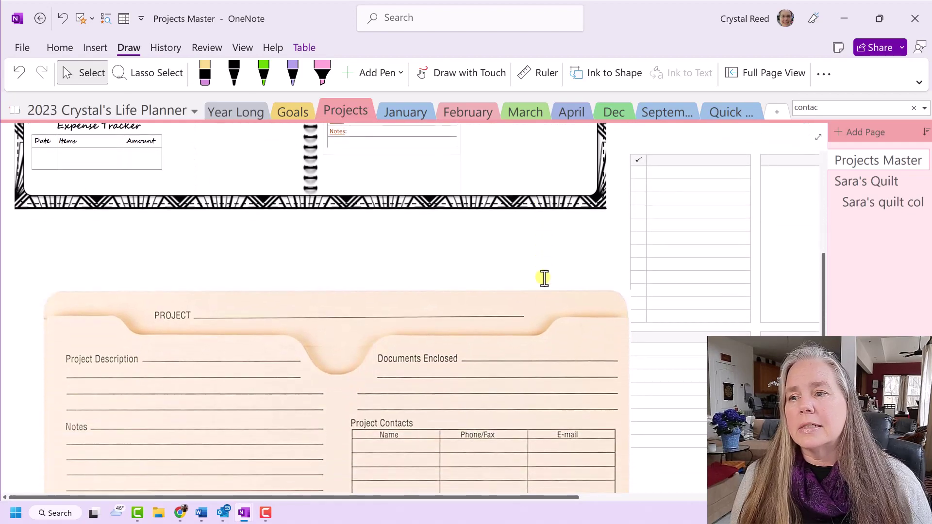
scroll(544, 278, "down", 7)
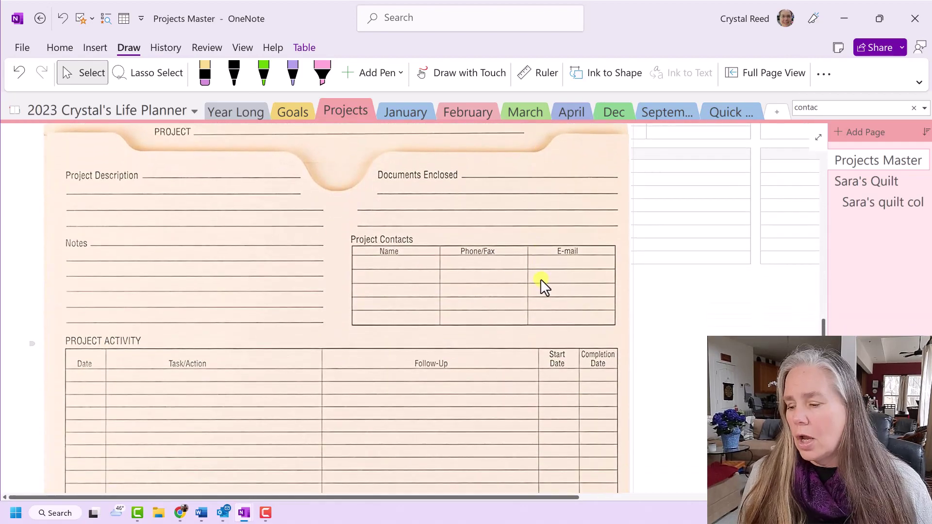
- Review the project folder template down to its Project Activity table, and return to the planner spread at the start of the page
scroll(541, 279, "down", 3)
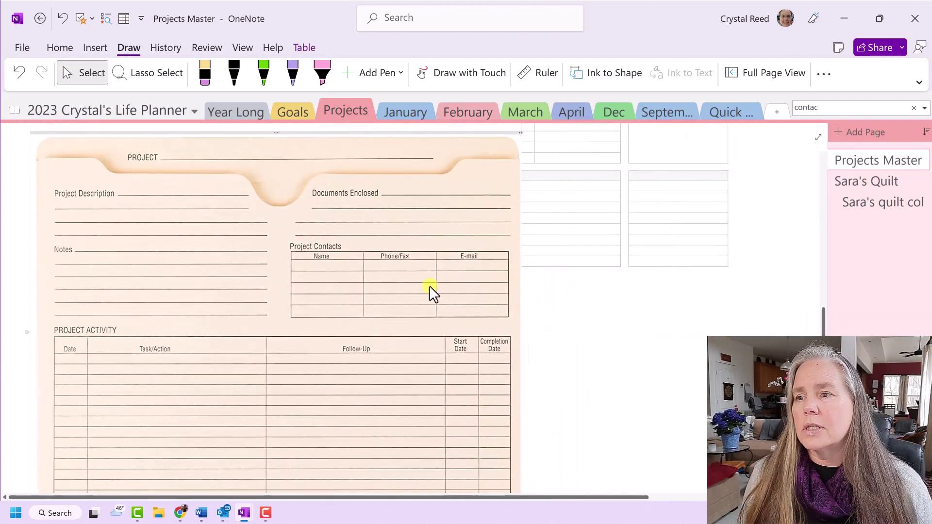
scroll(430, 285, "down", 2)
scroll(319, 311, "down", 1)
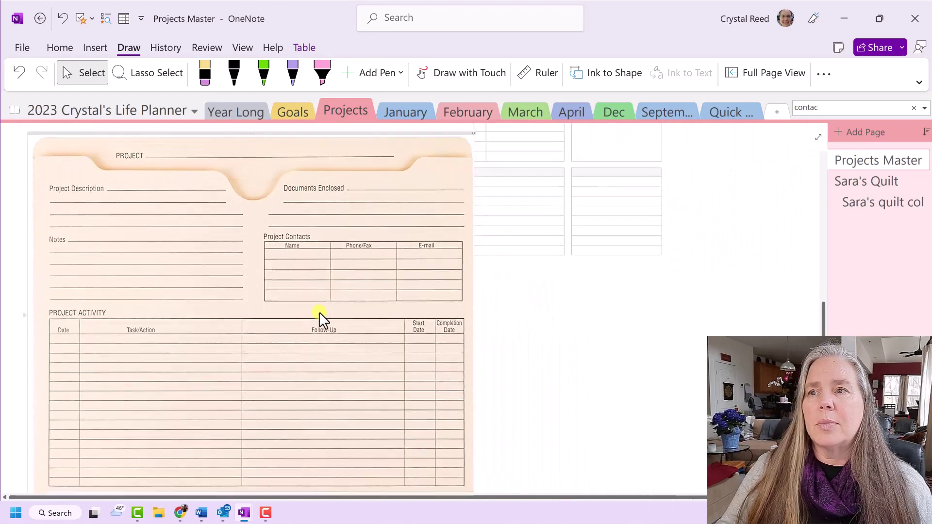
scroll(319, 319, "down", 1)
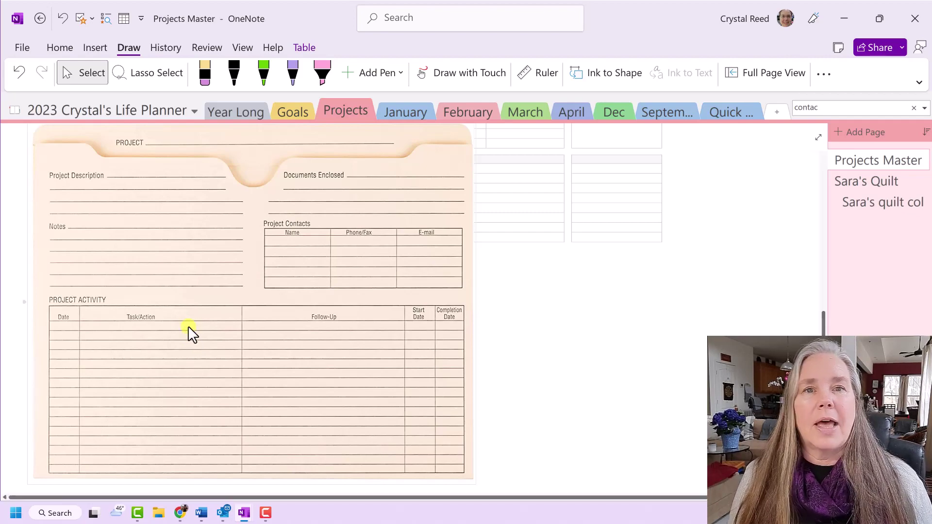
scroll(189, 286, "up", 2)
scroll(189, 287, "up", 10)
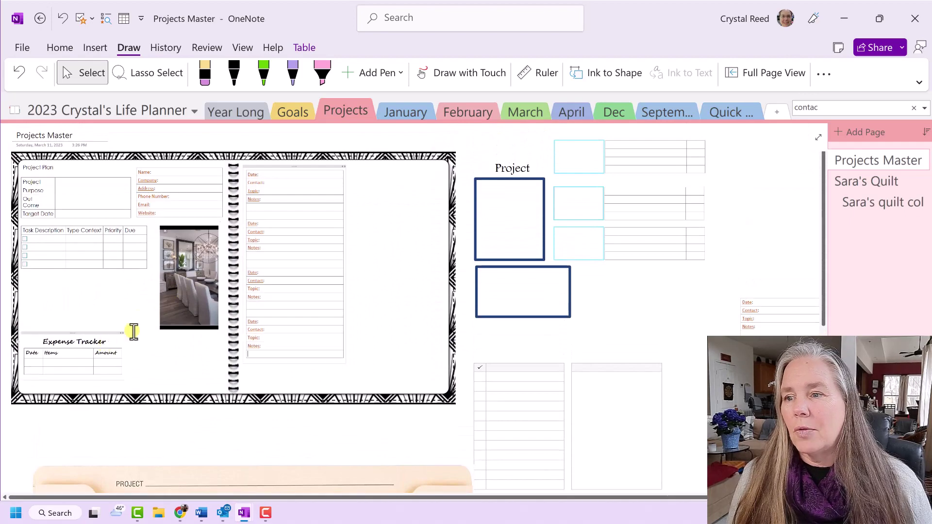
scroll(137, 329, "up", 5)
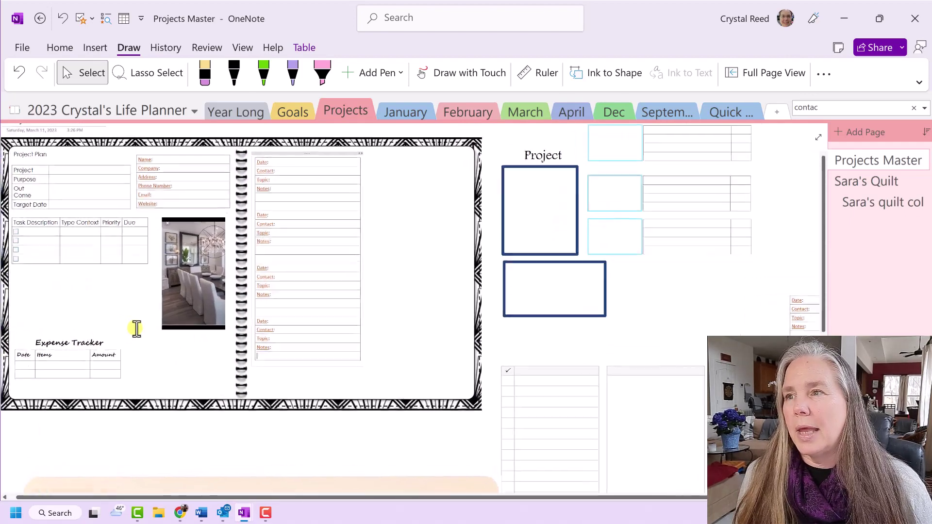
left_click_drag(299, 495, 233, 496)
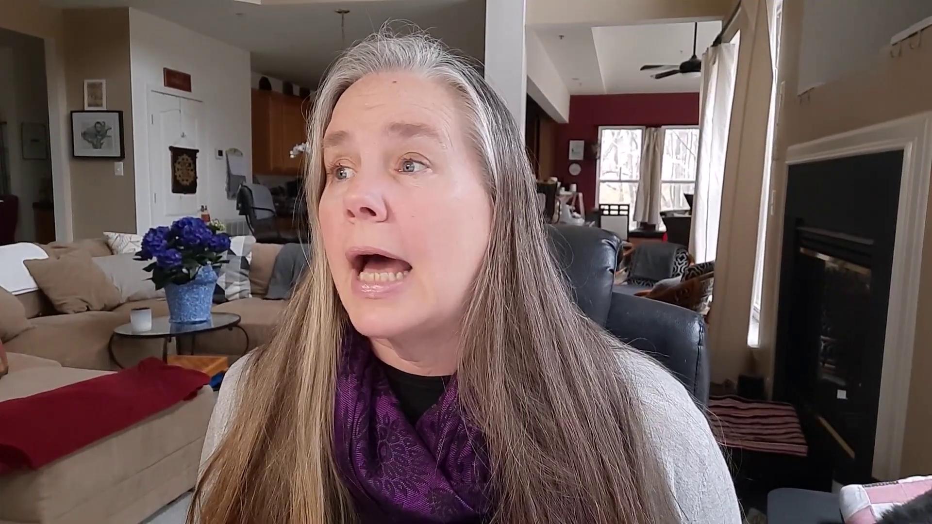